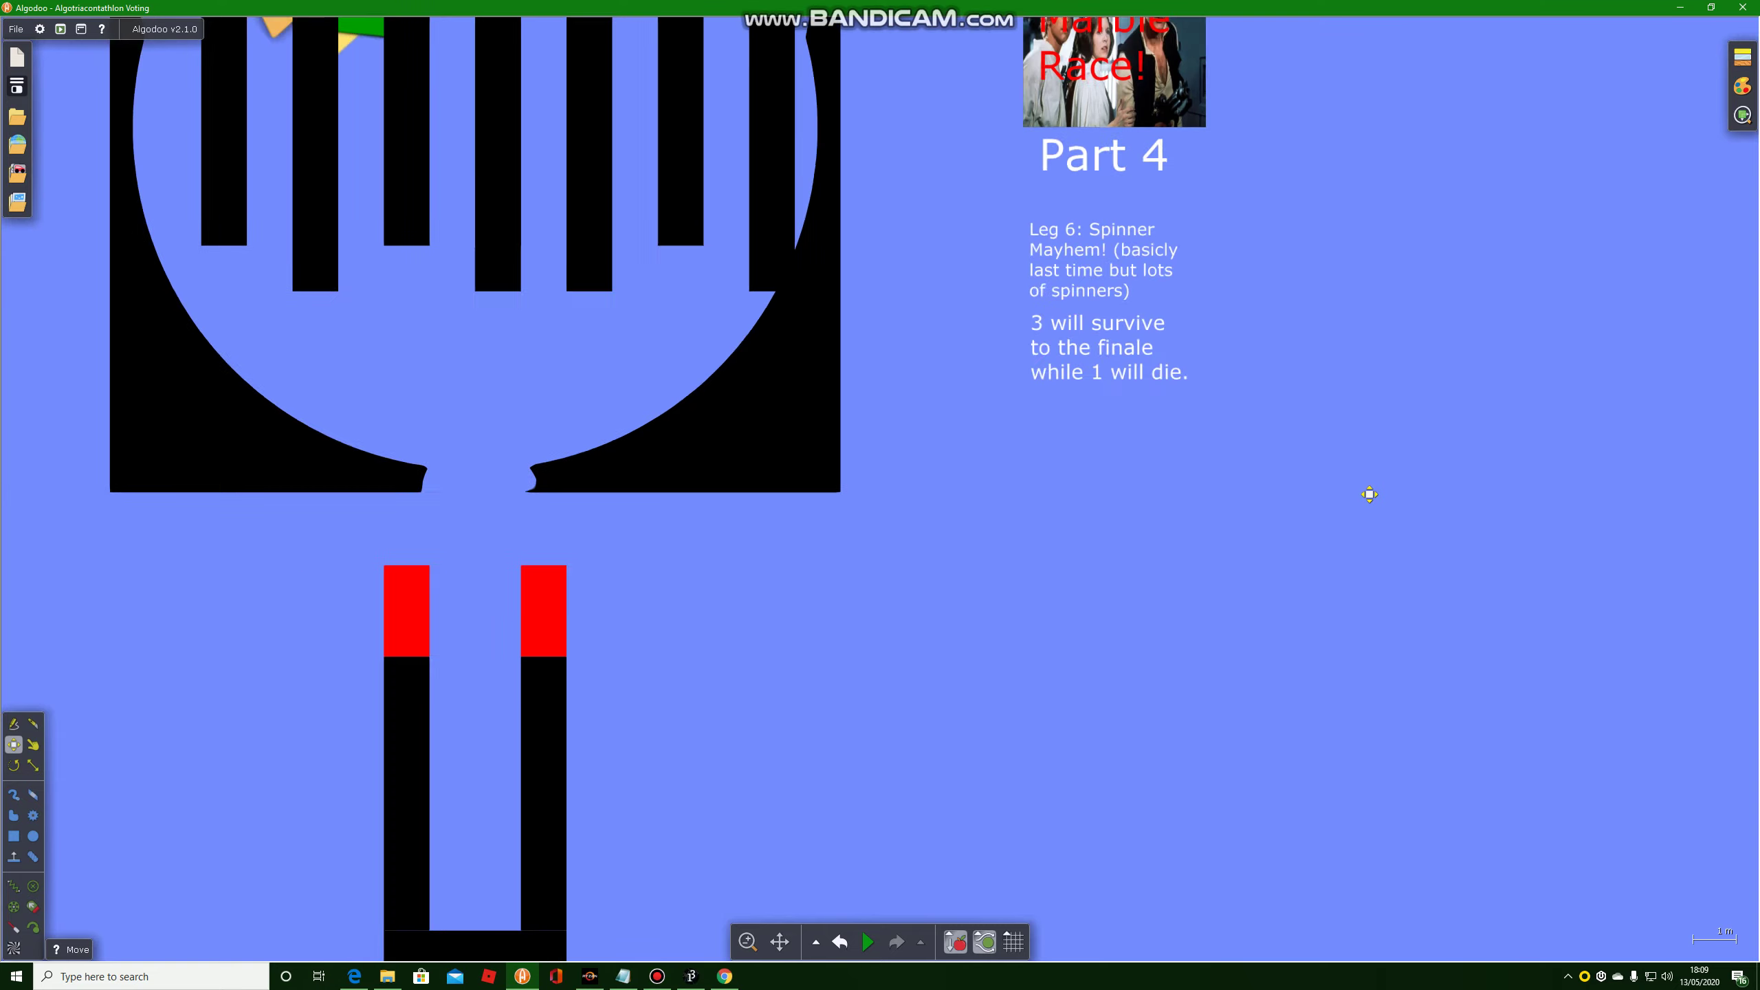
scroll(1183, 358, "up", 2)
scroll(1229, 248, "up", 3)
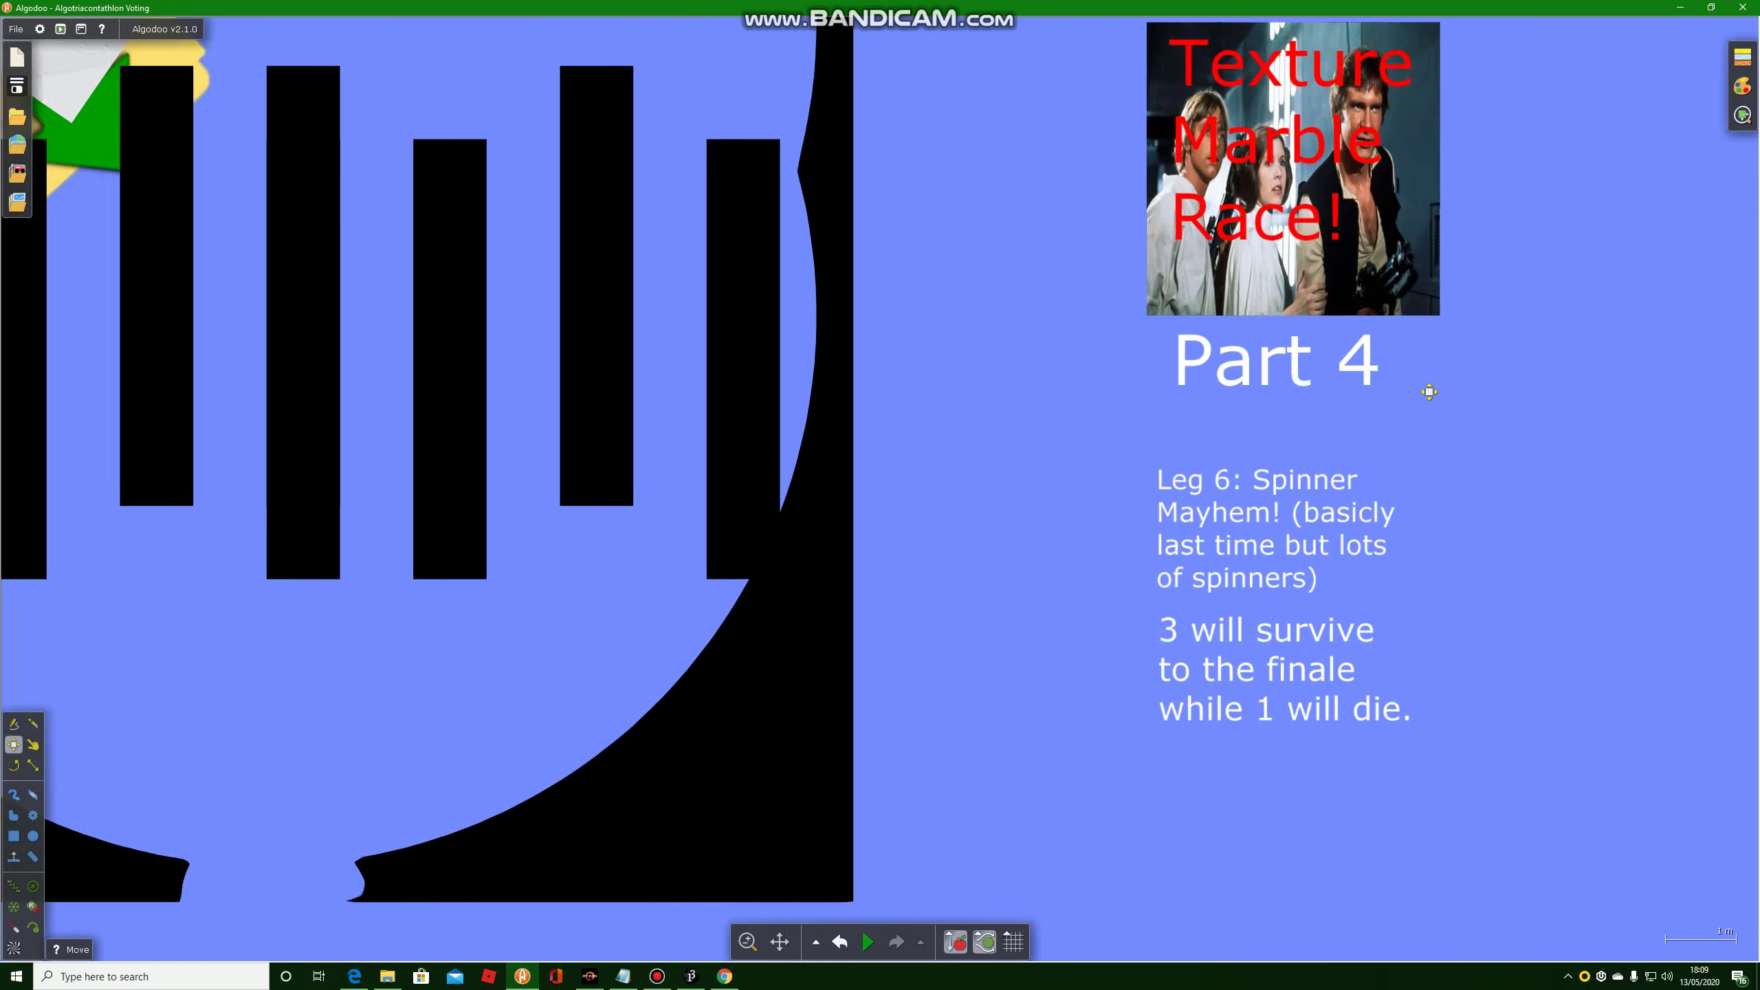
scroll(1404, 173, "down", 2)
scroll(1096, 260, "up", 3)
scroll(1096, 260, "up", 1)
scroll(849, 602, "down", 3)
scroll(802, 585, "up", 2)
scroll(803, 585, "down", 2)
scroll(963, 537, "up", 3)
scroll(1000, 535, "down", 2)
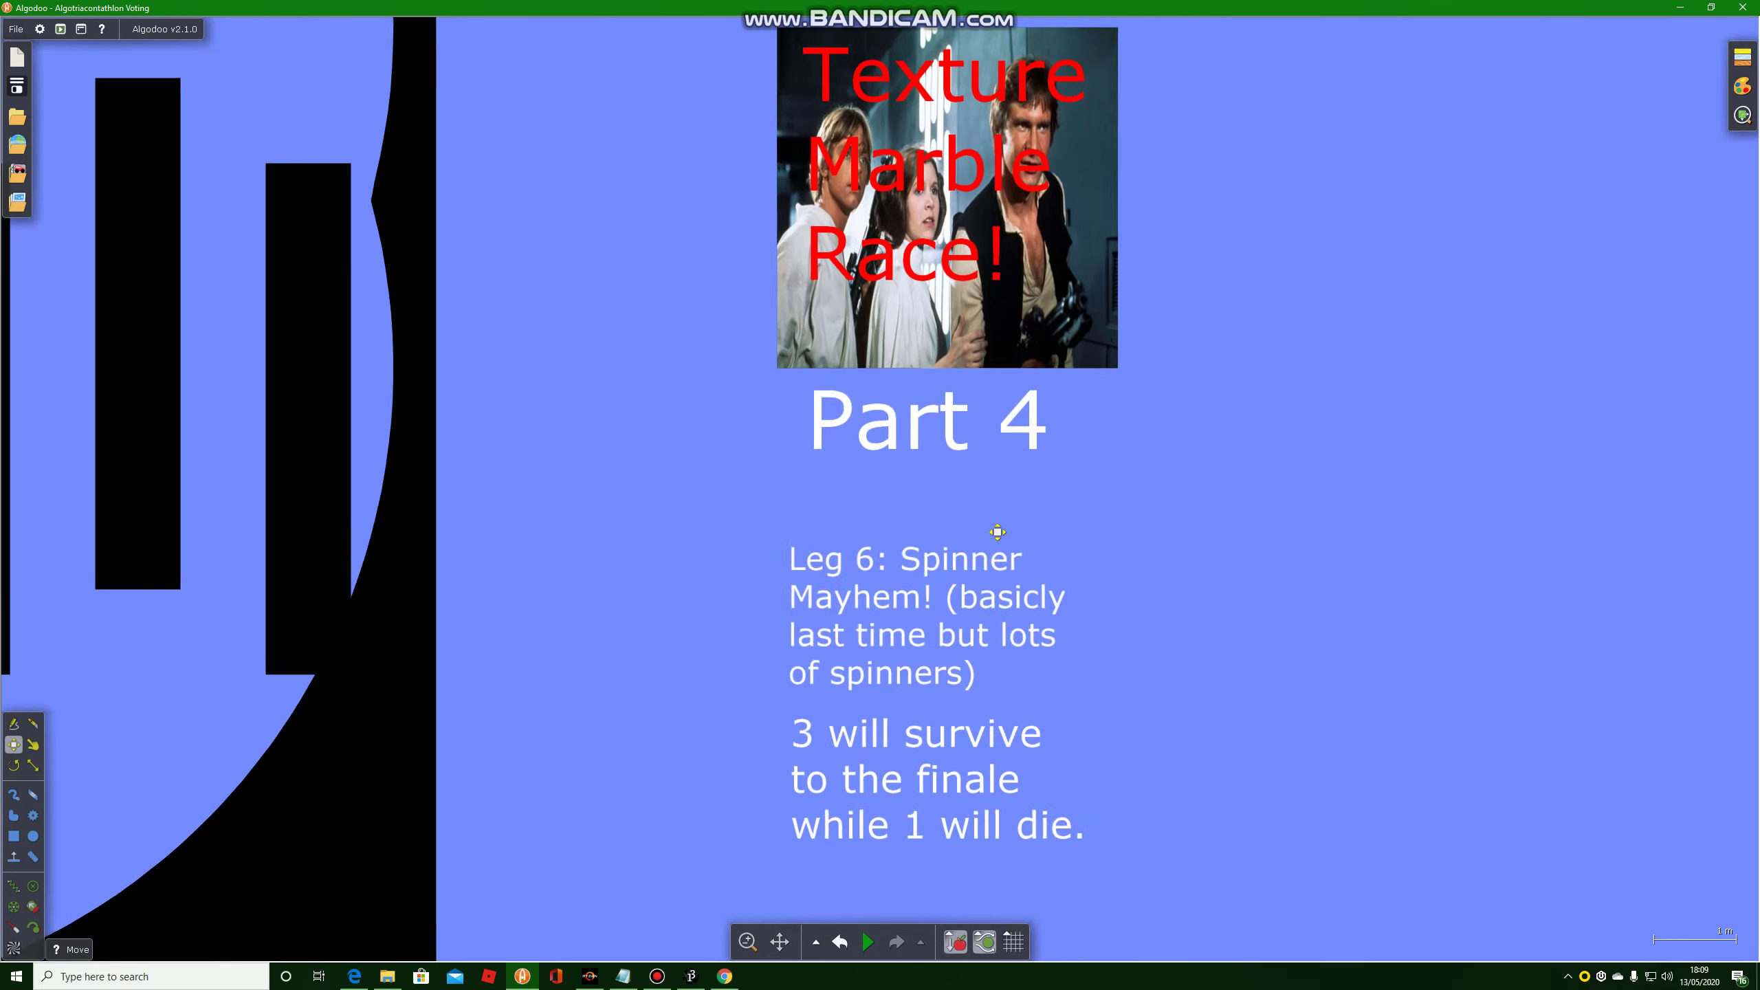
scroll(1018, 577, "up", 2)
scroll(1054, 688, "up", 1)
- Open the Edit context menu on the Leg 6 'Spinner Mayhem' description text
right_click(931, 633)
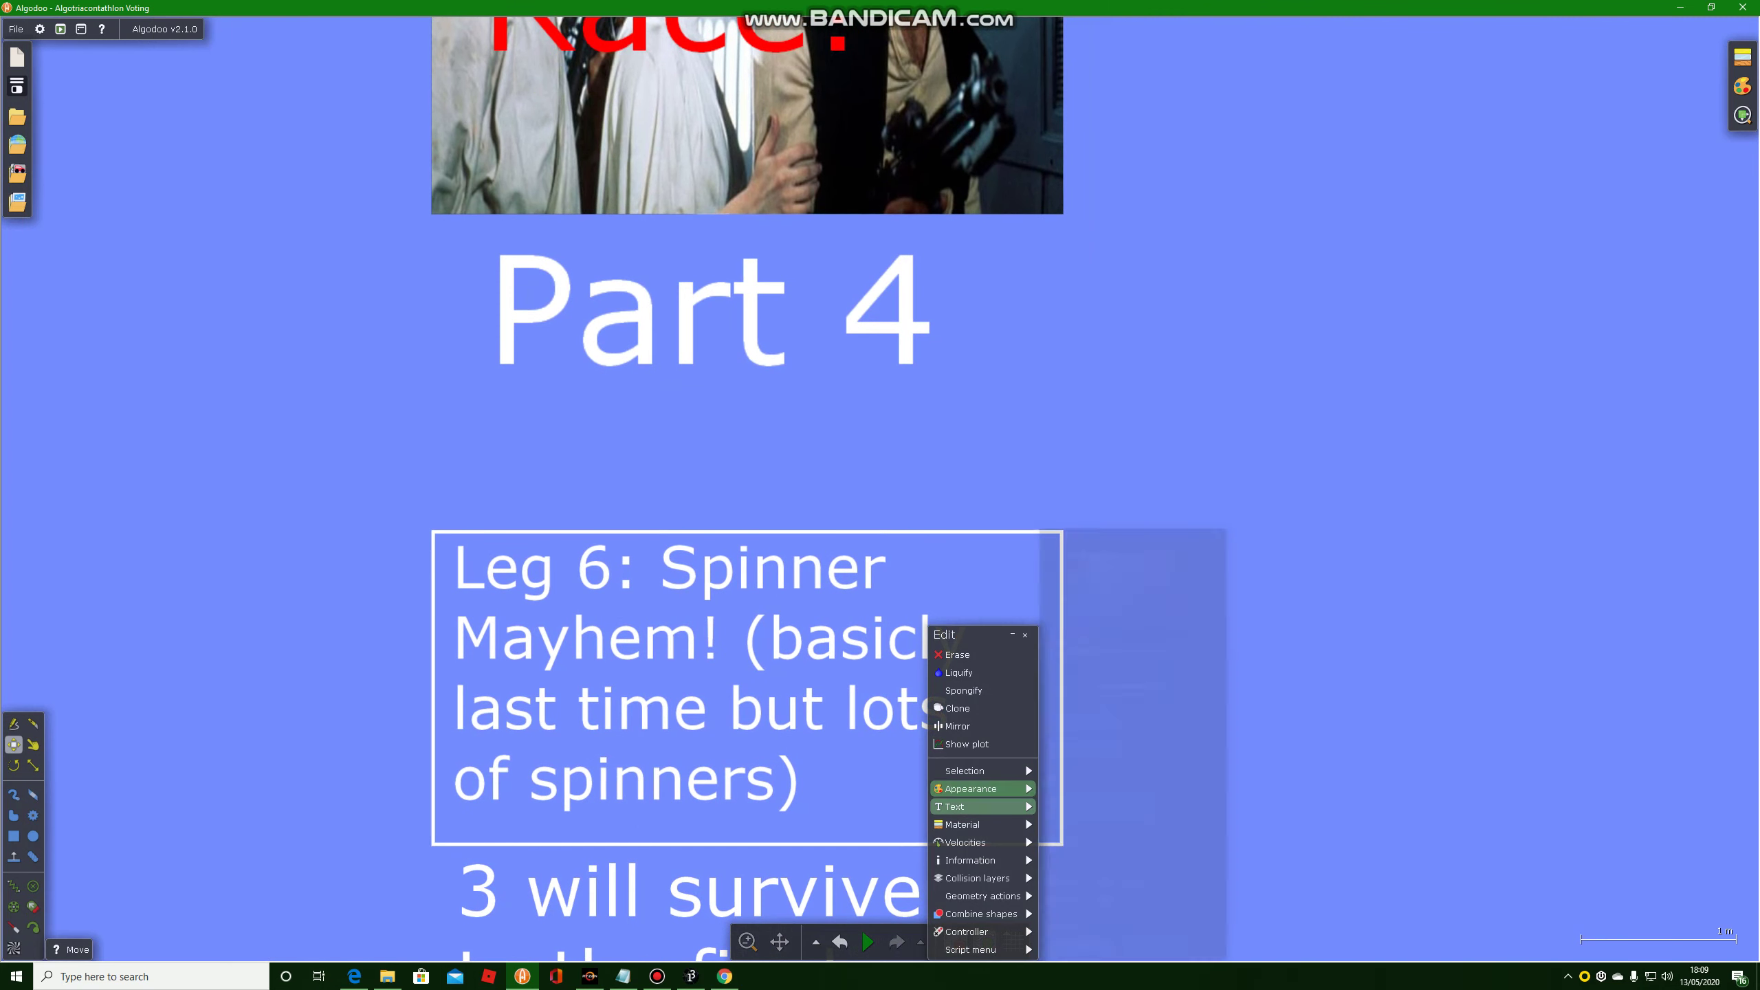
- Append the 'By: Pen BFDI' credit line and reduce the text scale to about 0.47
mouse_move(980, 806)
left_click_drag(1126, 633, 1124, 632)
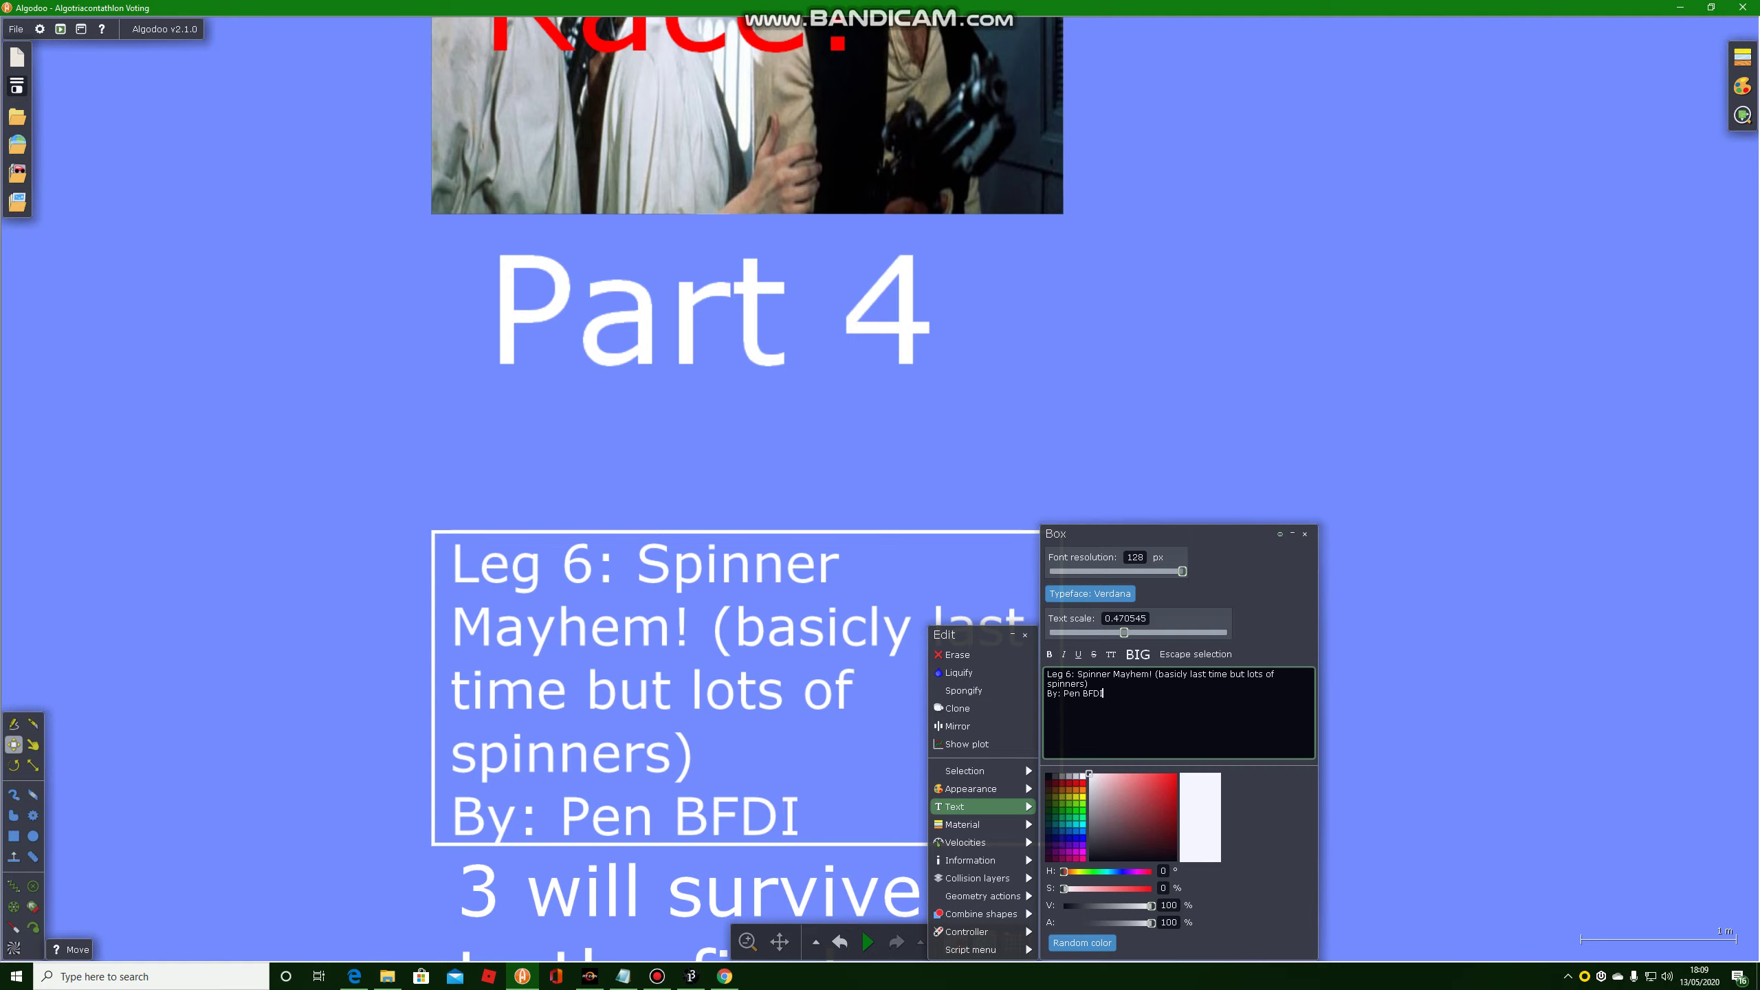
scroll(826, 688, "down", 10)
- Test-run the spinner race twice, undoing to the starting layout, and switch to the Move tool
left_click(867, 942)
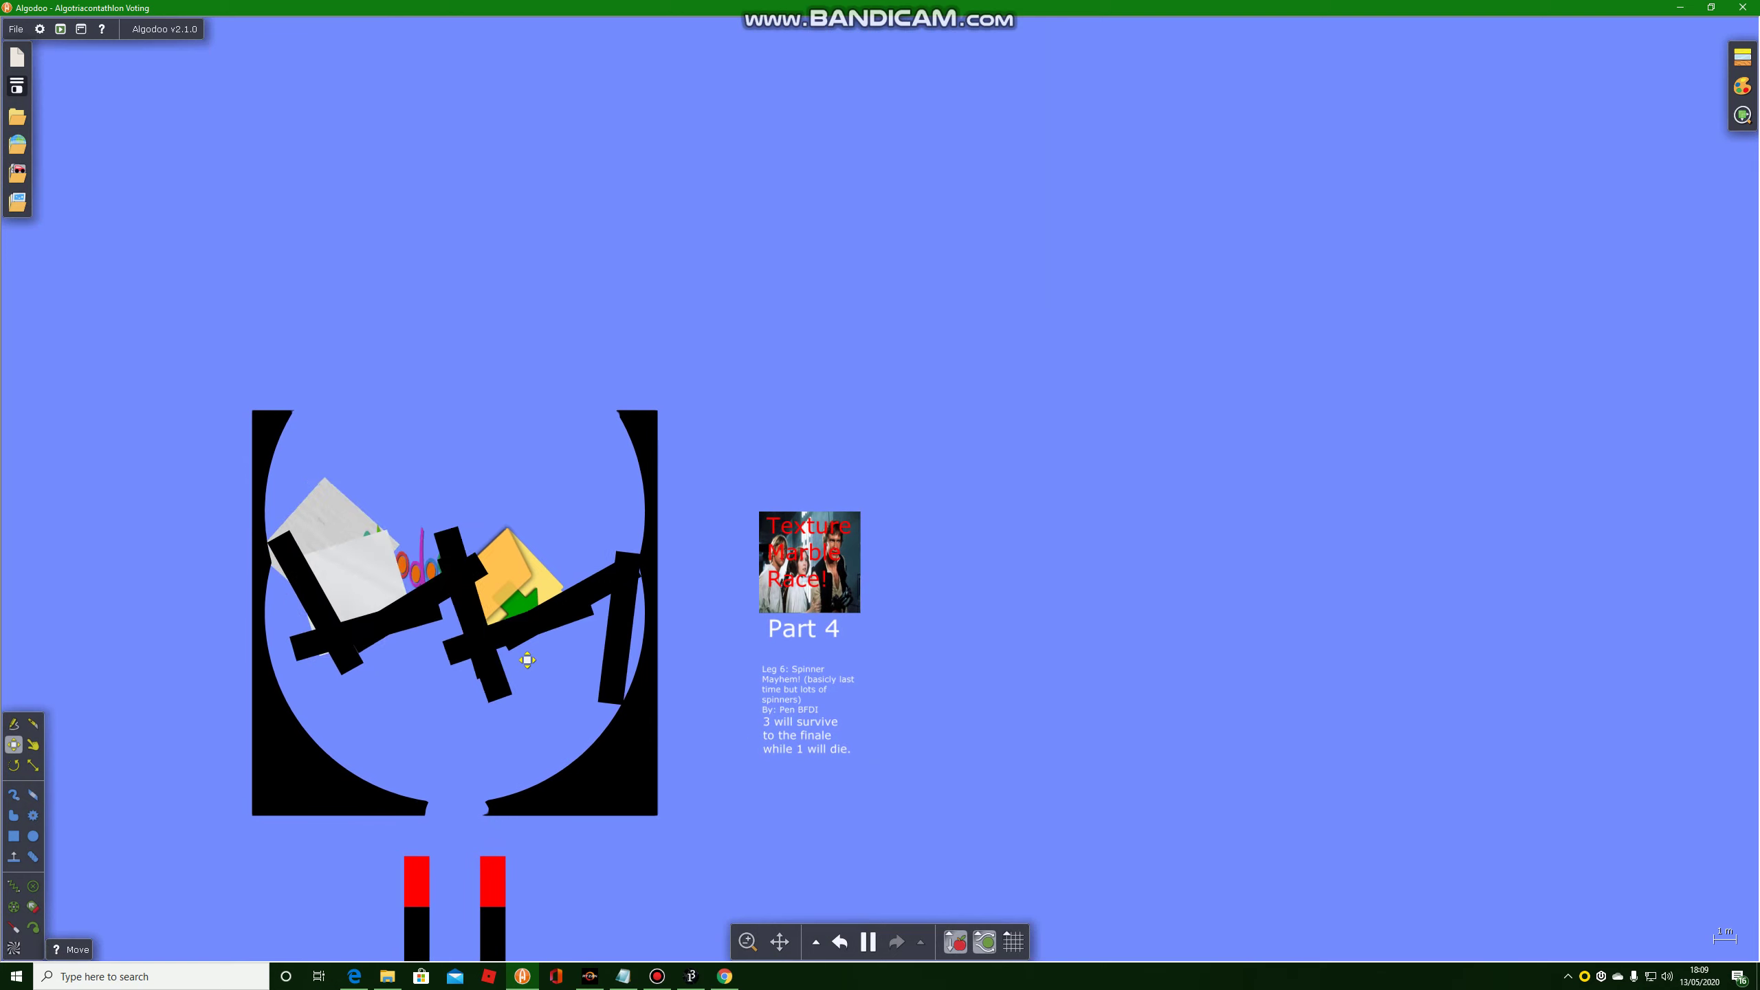
left_click(839, 943)
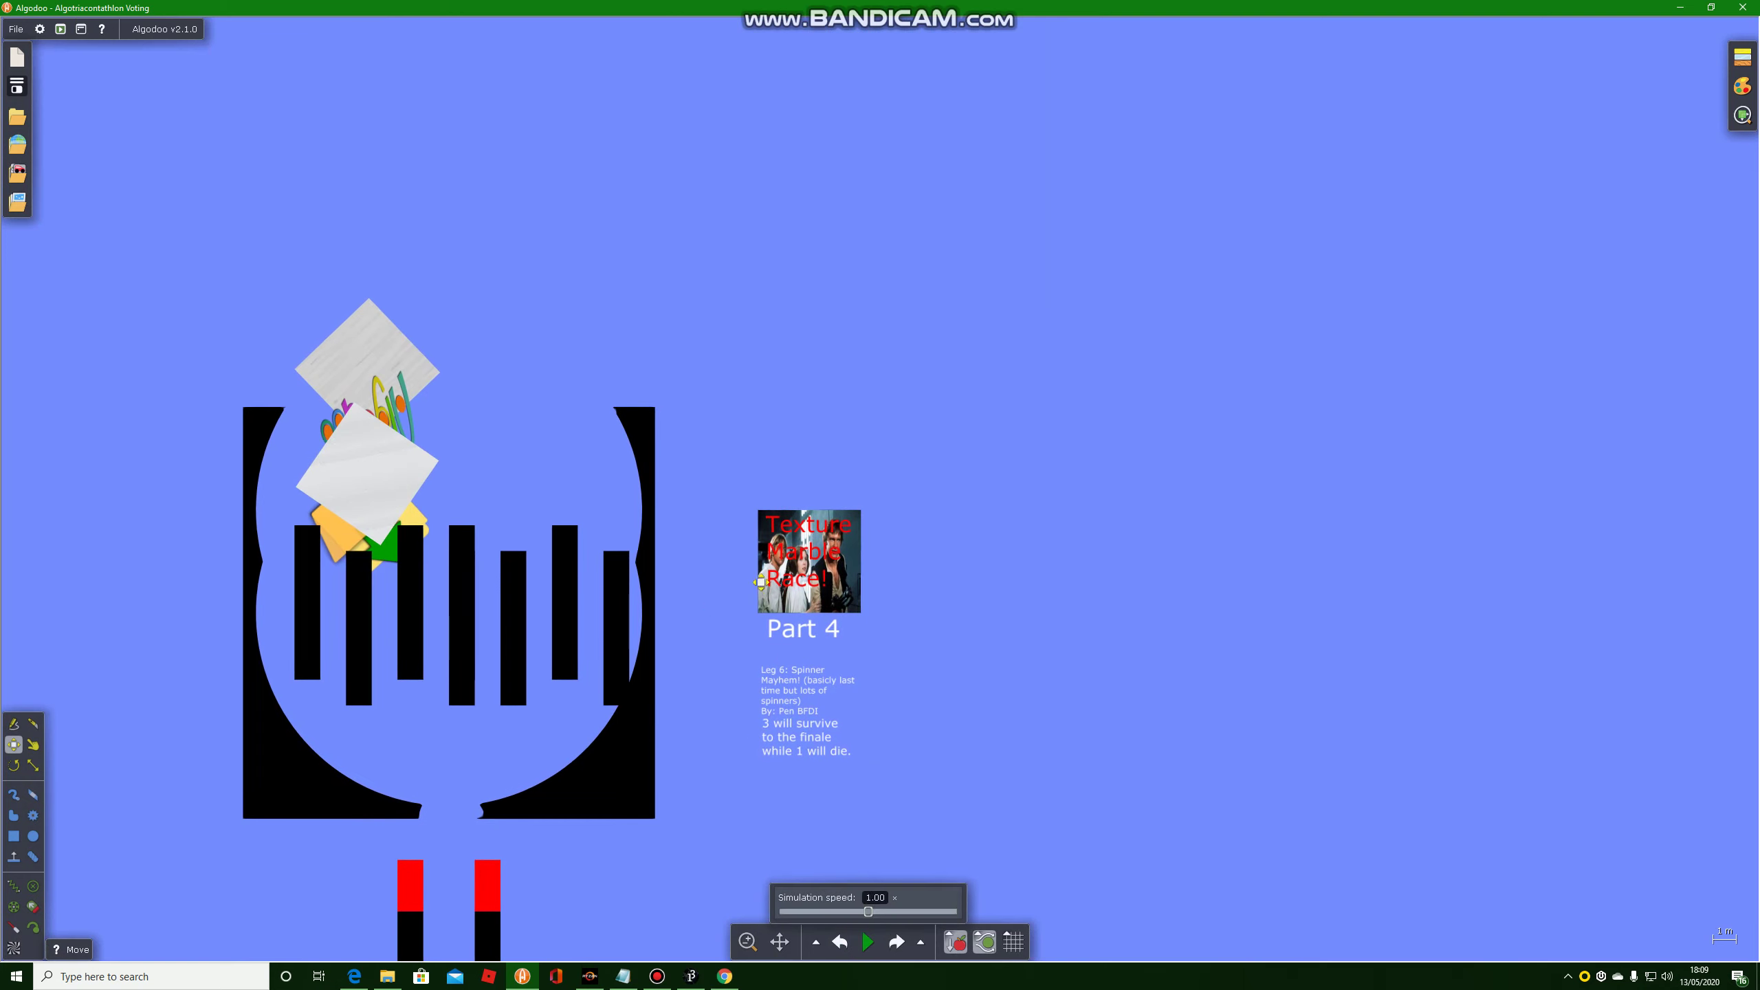
key("space")
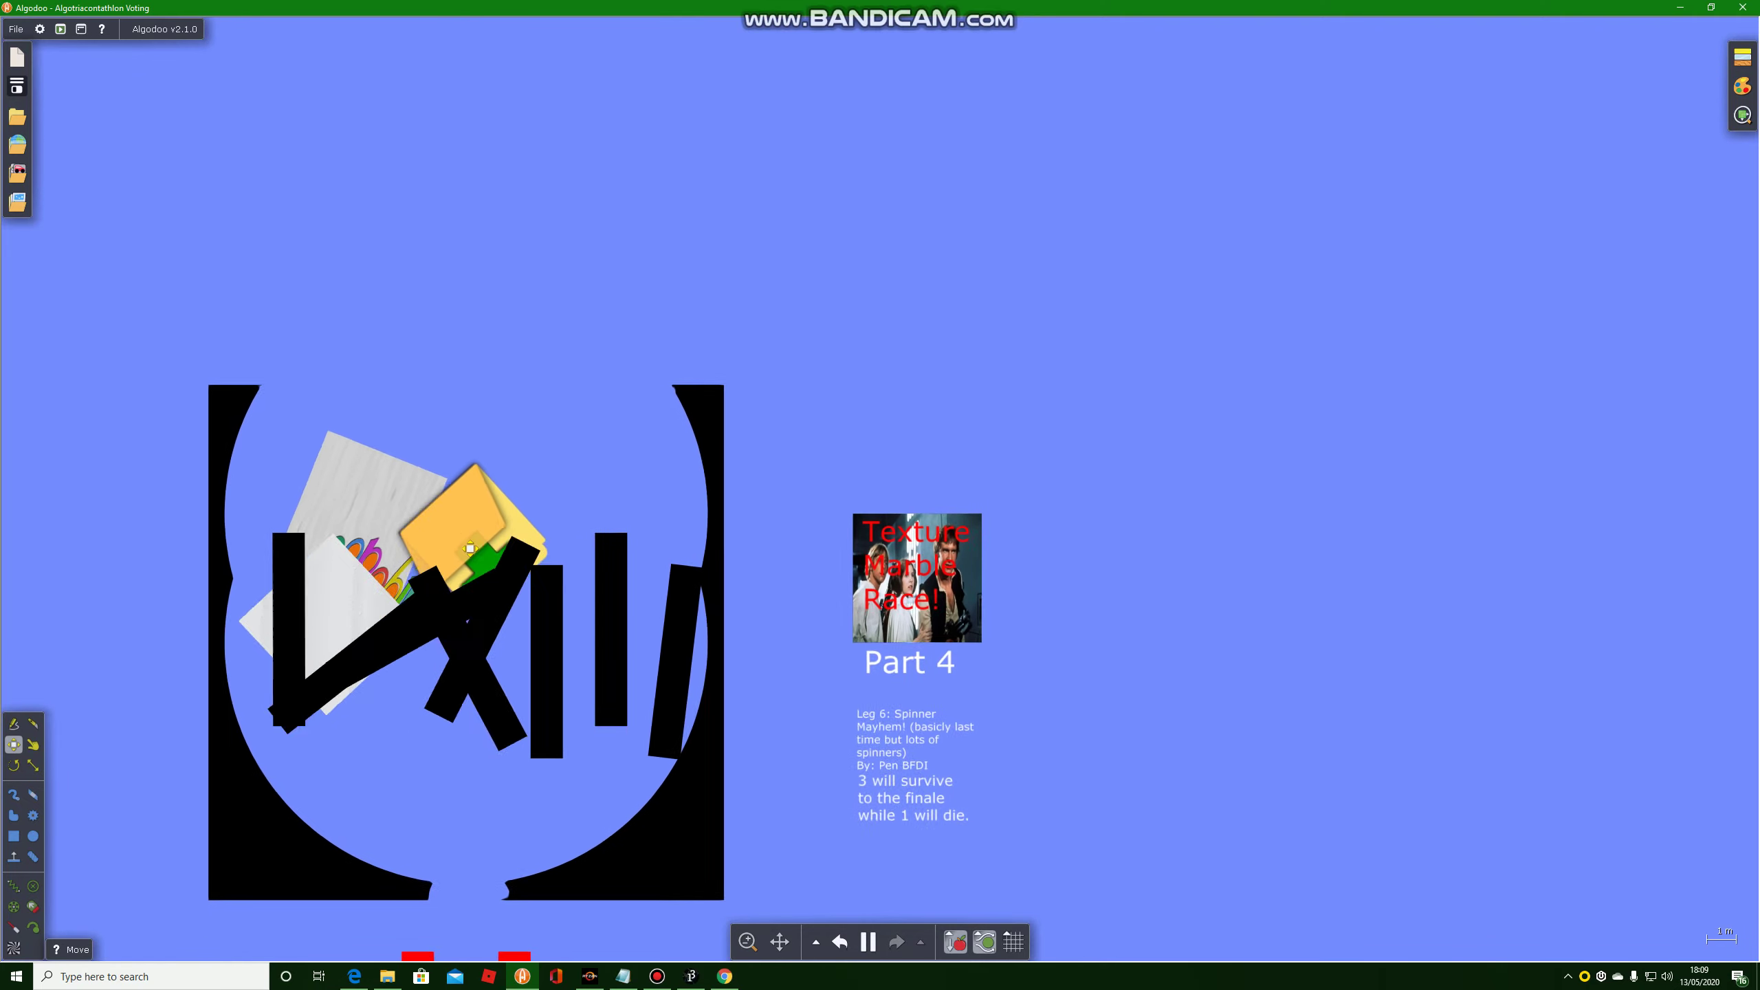
scroll(551, 651, "up", 3)
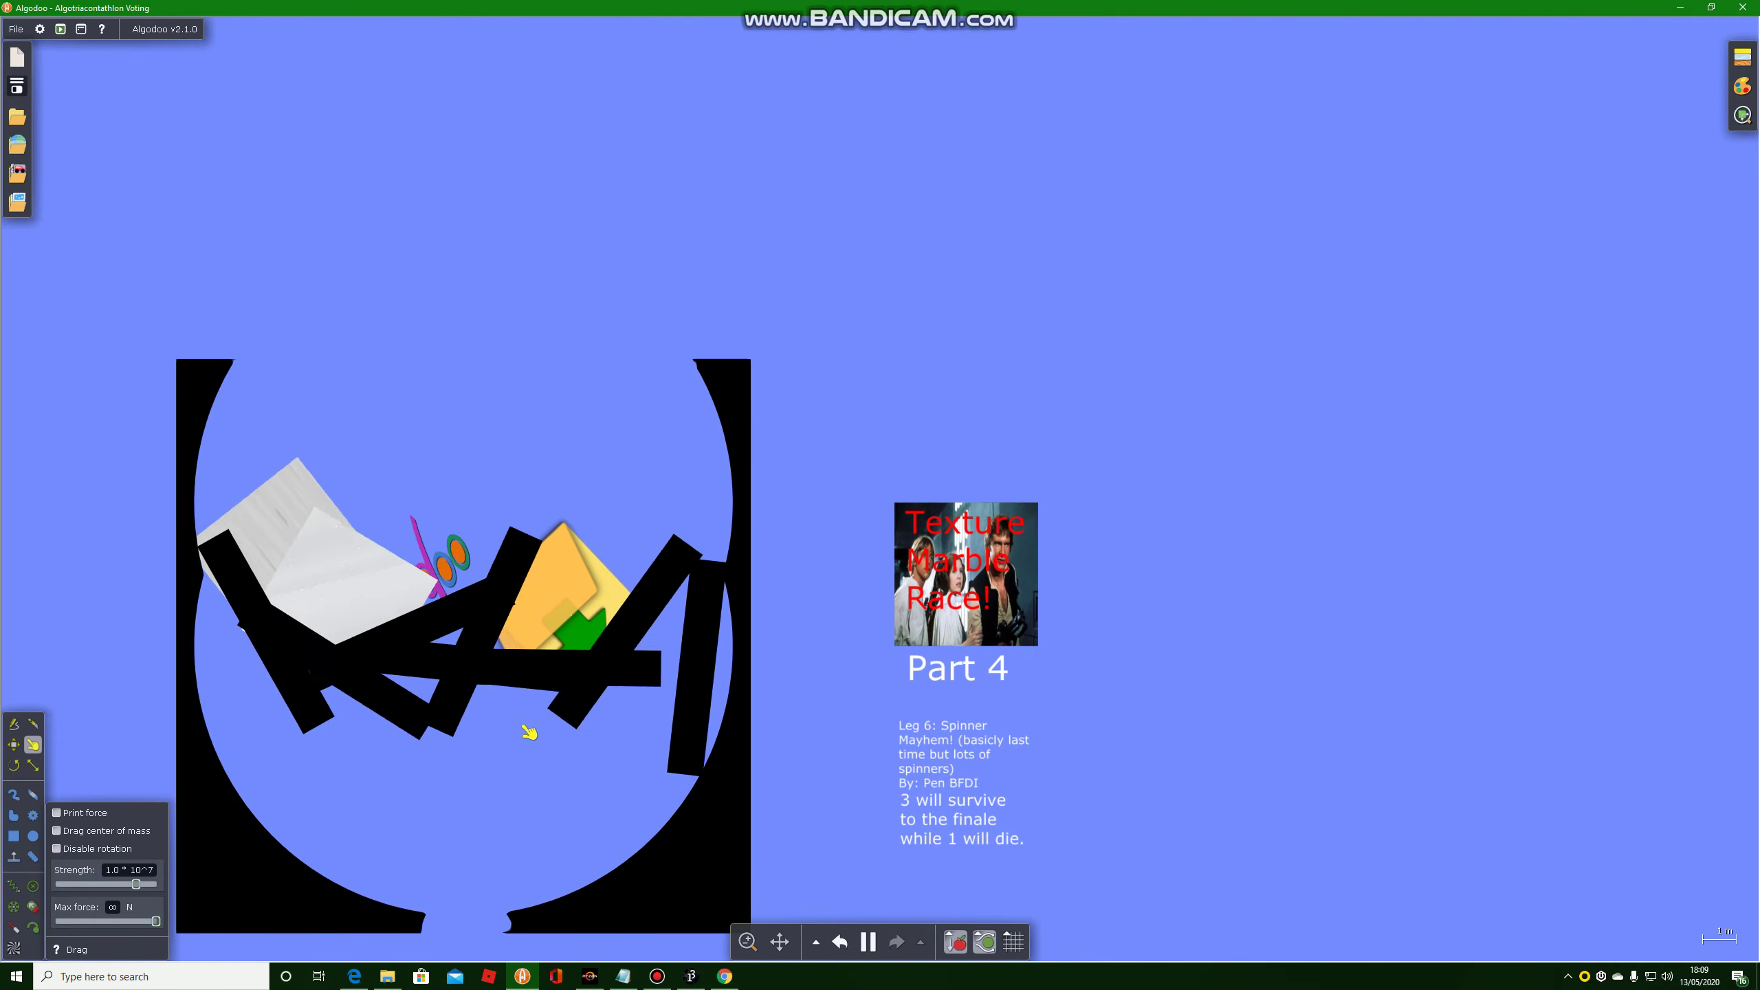
scroll(422, 661, "up", 2)
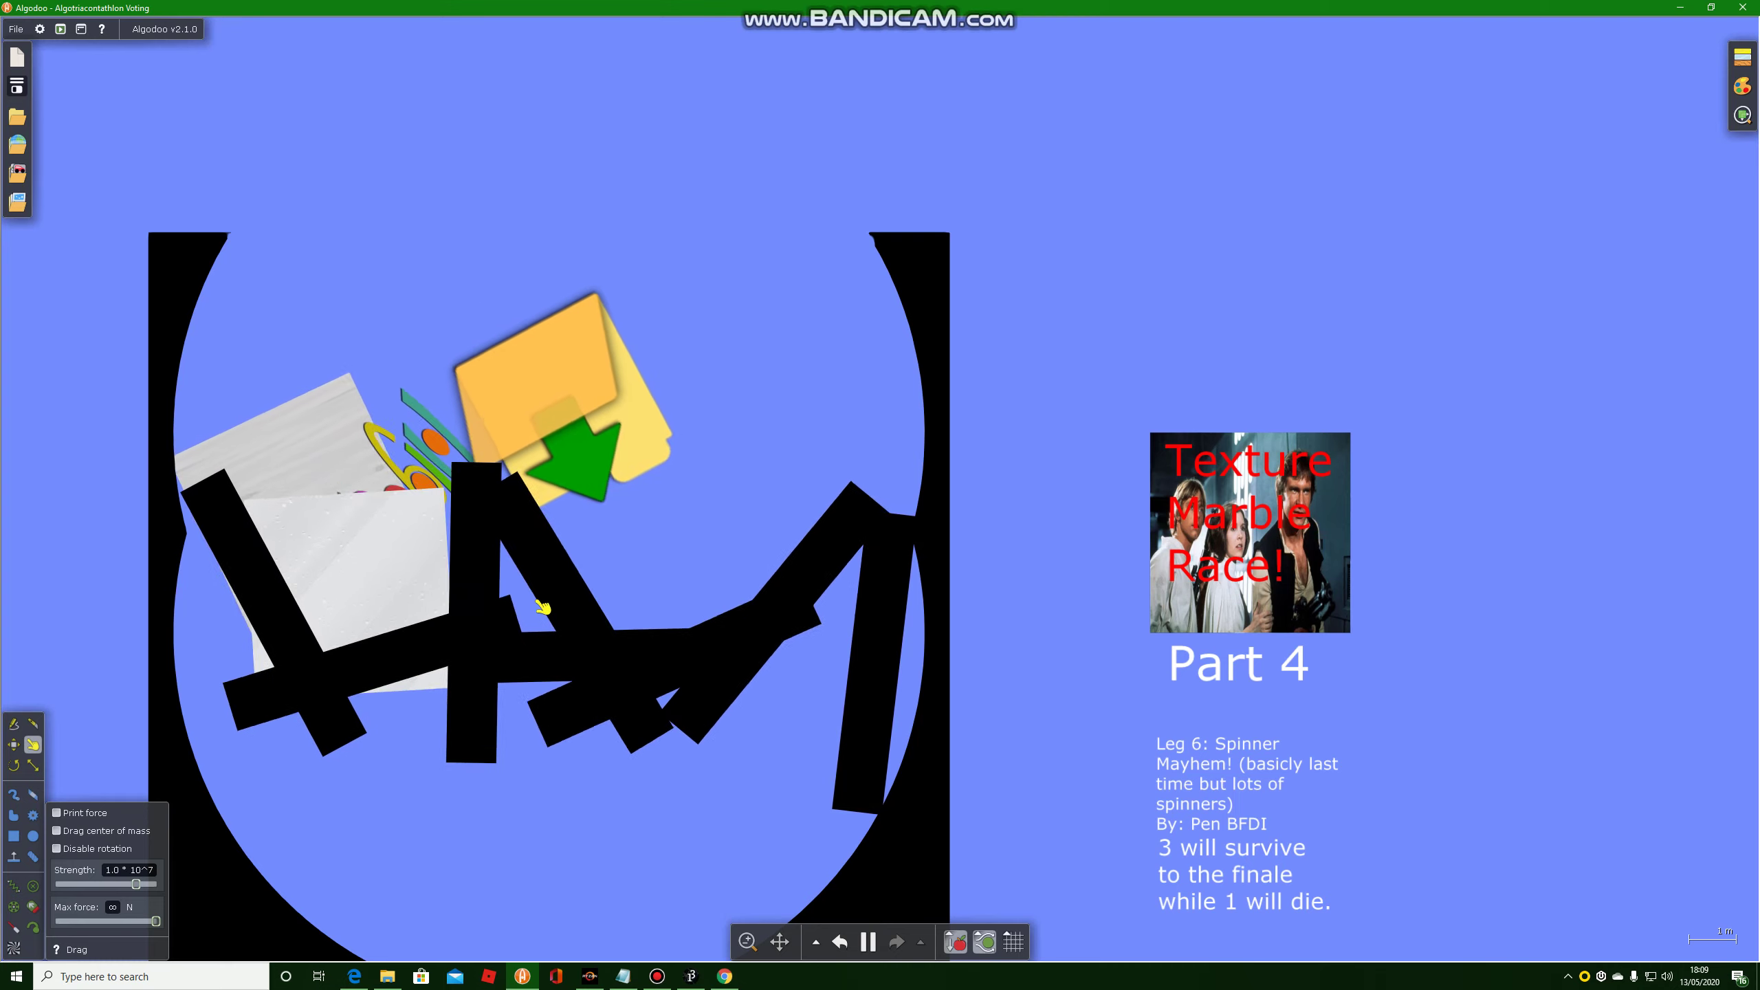
scroll(543, 606, "down", 2)
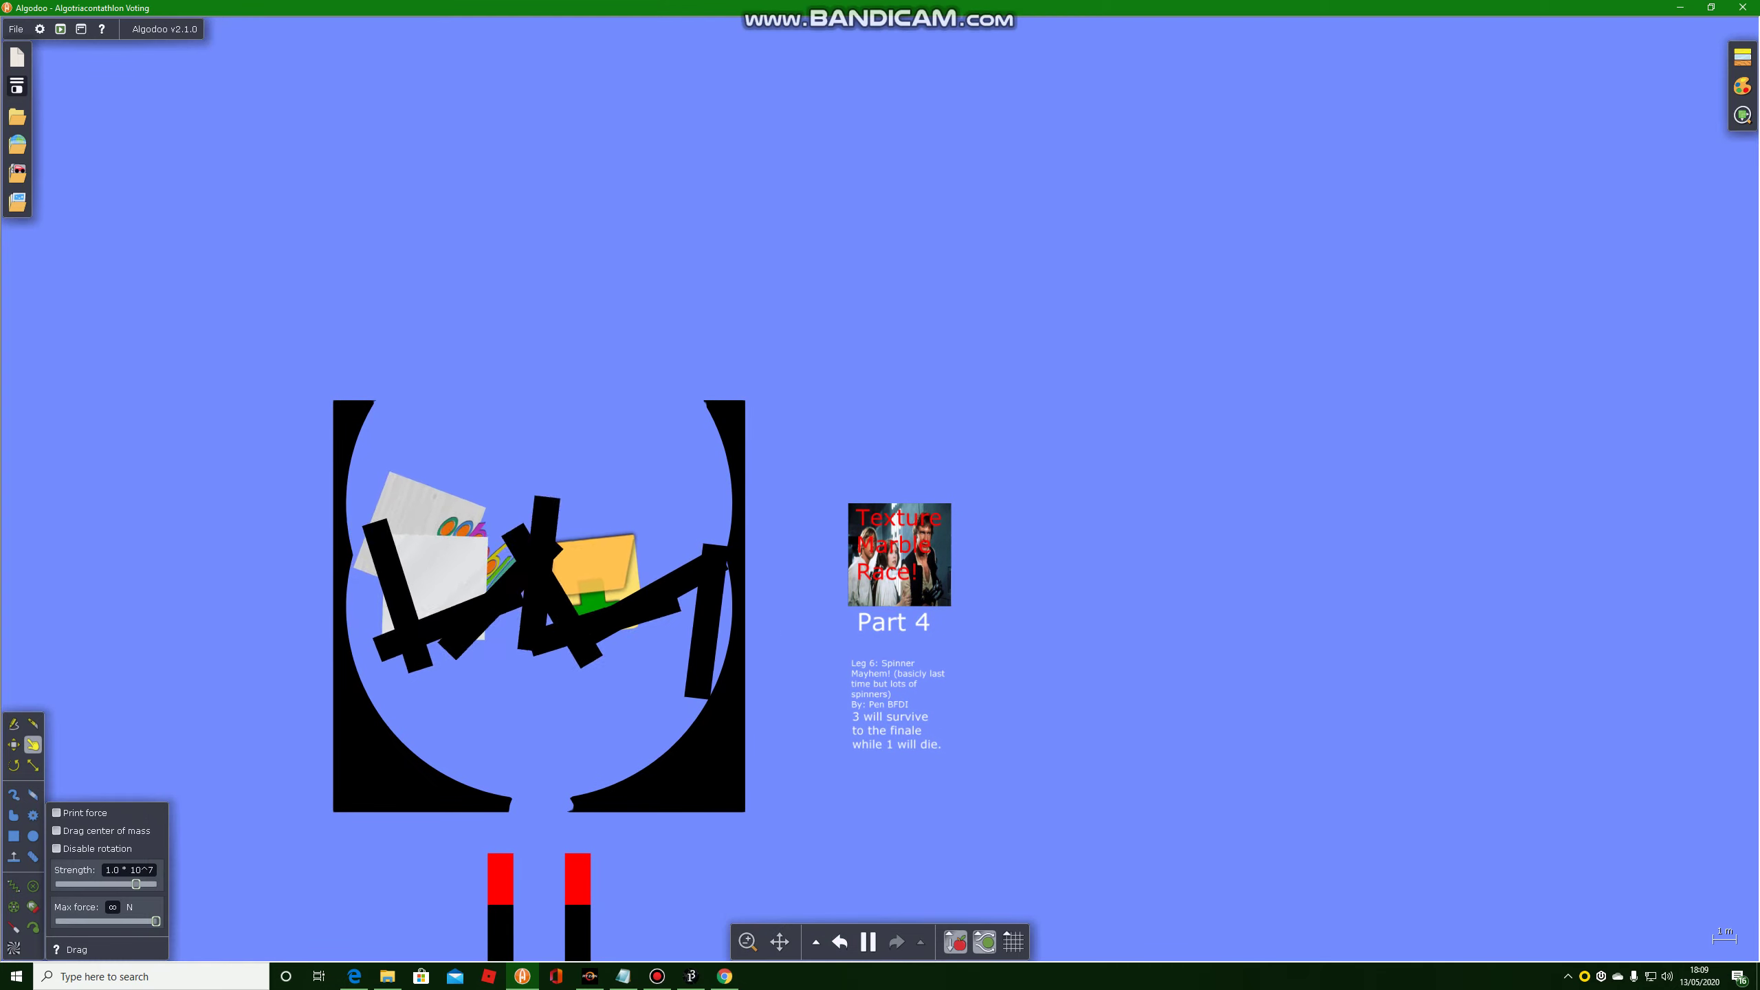
scroll(531, 578, "up", 3)
scroll(344, 591, "down", 3)
key("ctrl+z")
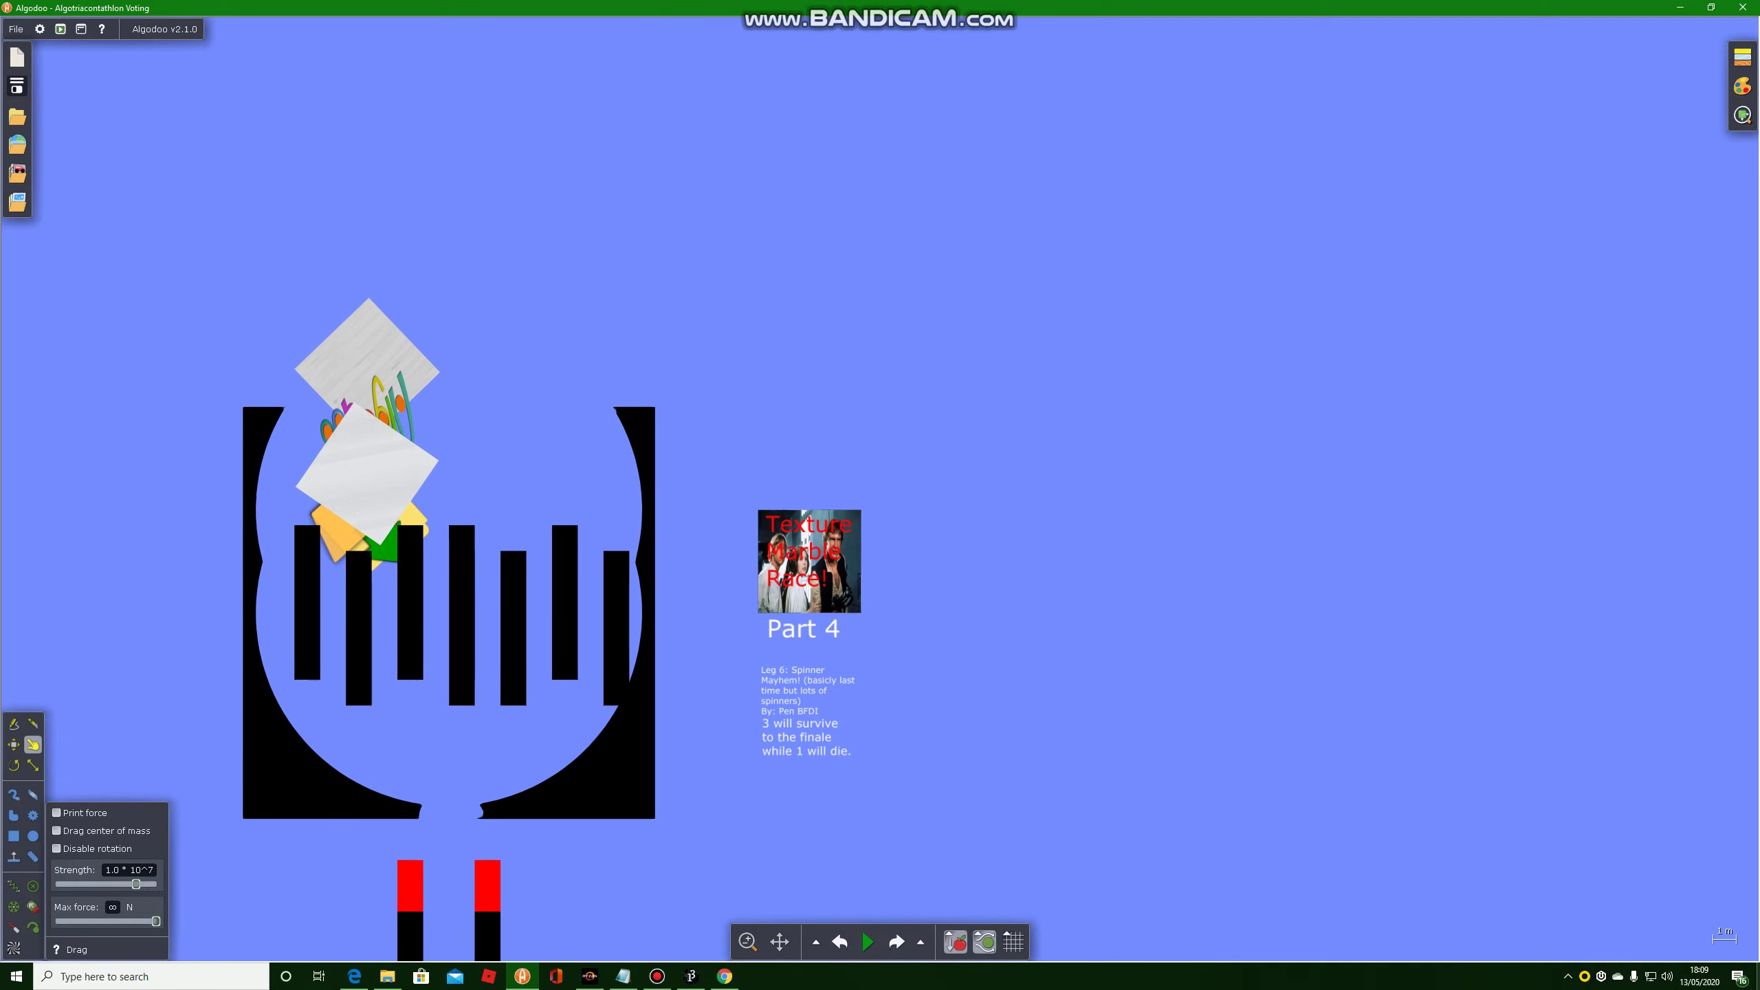
key("m")
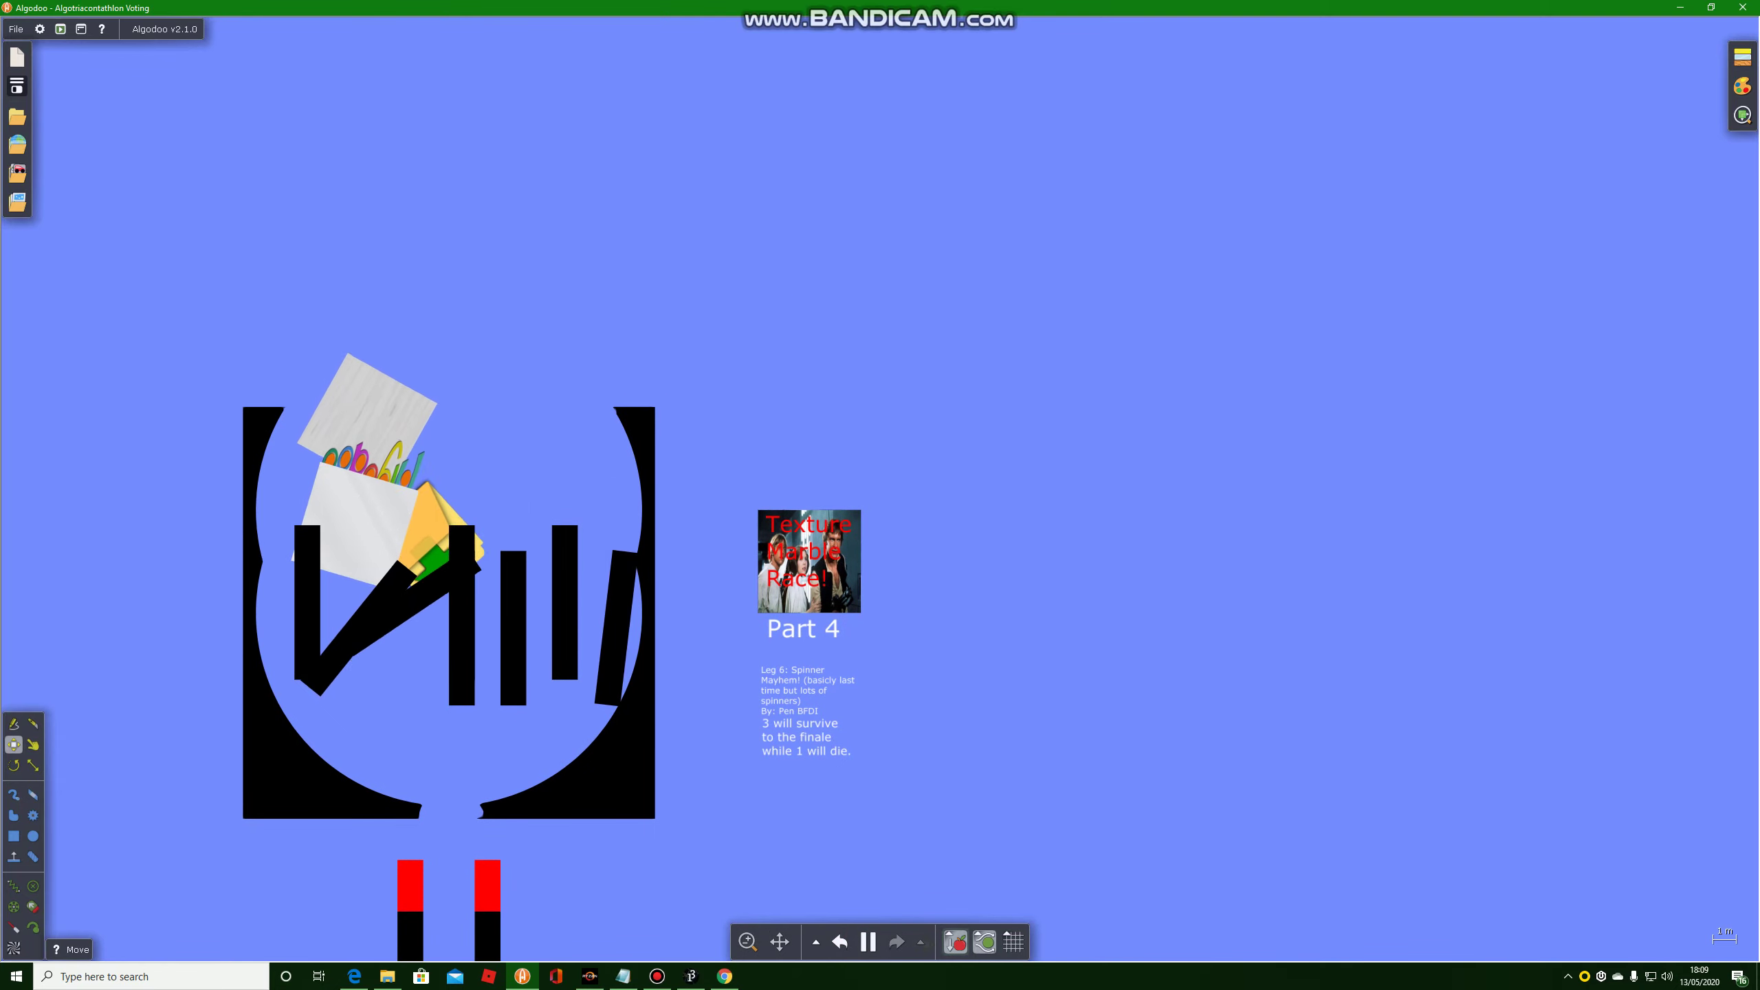
key("ctrl+z")
scroll(637, 586, "up", 2)
- Box-select the eight spinner bars and turn on their axle motors at 50 rpm
left_click_drag(625, 459, 409, 871)
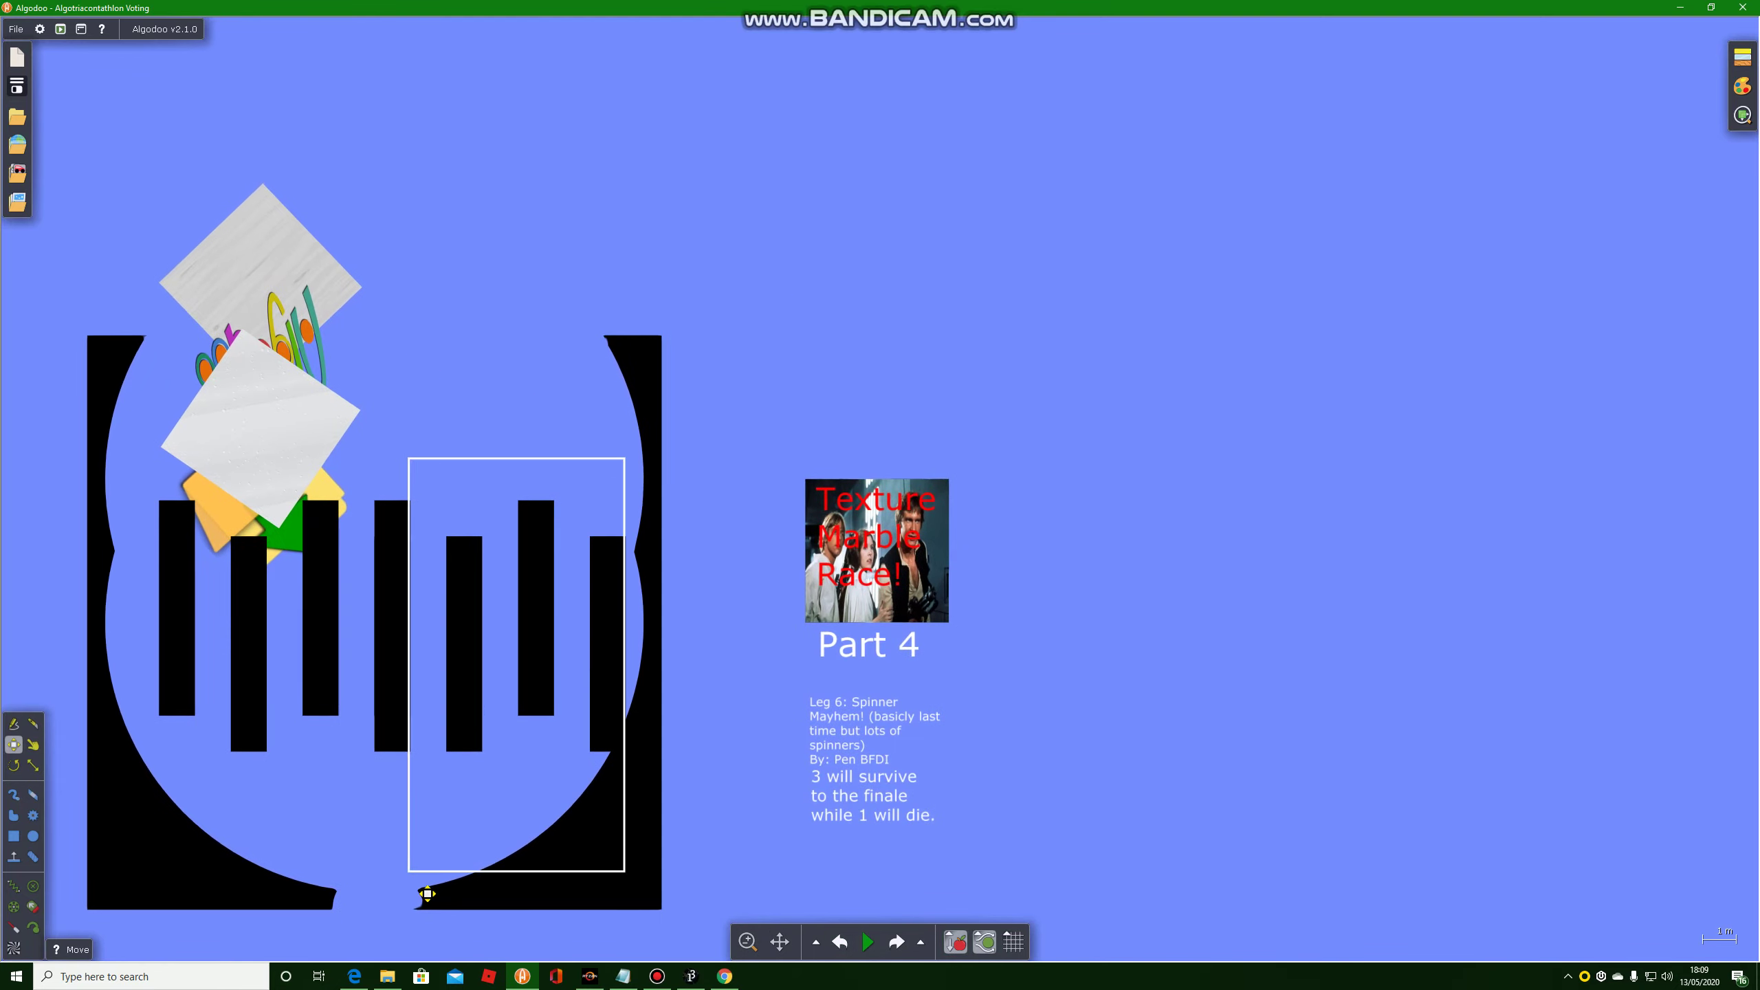
scroll(218, 534, "up", 3)
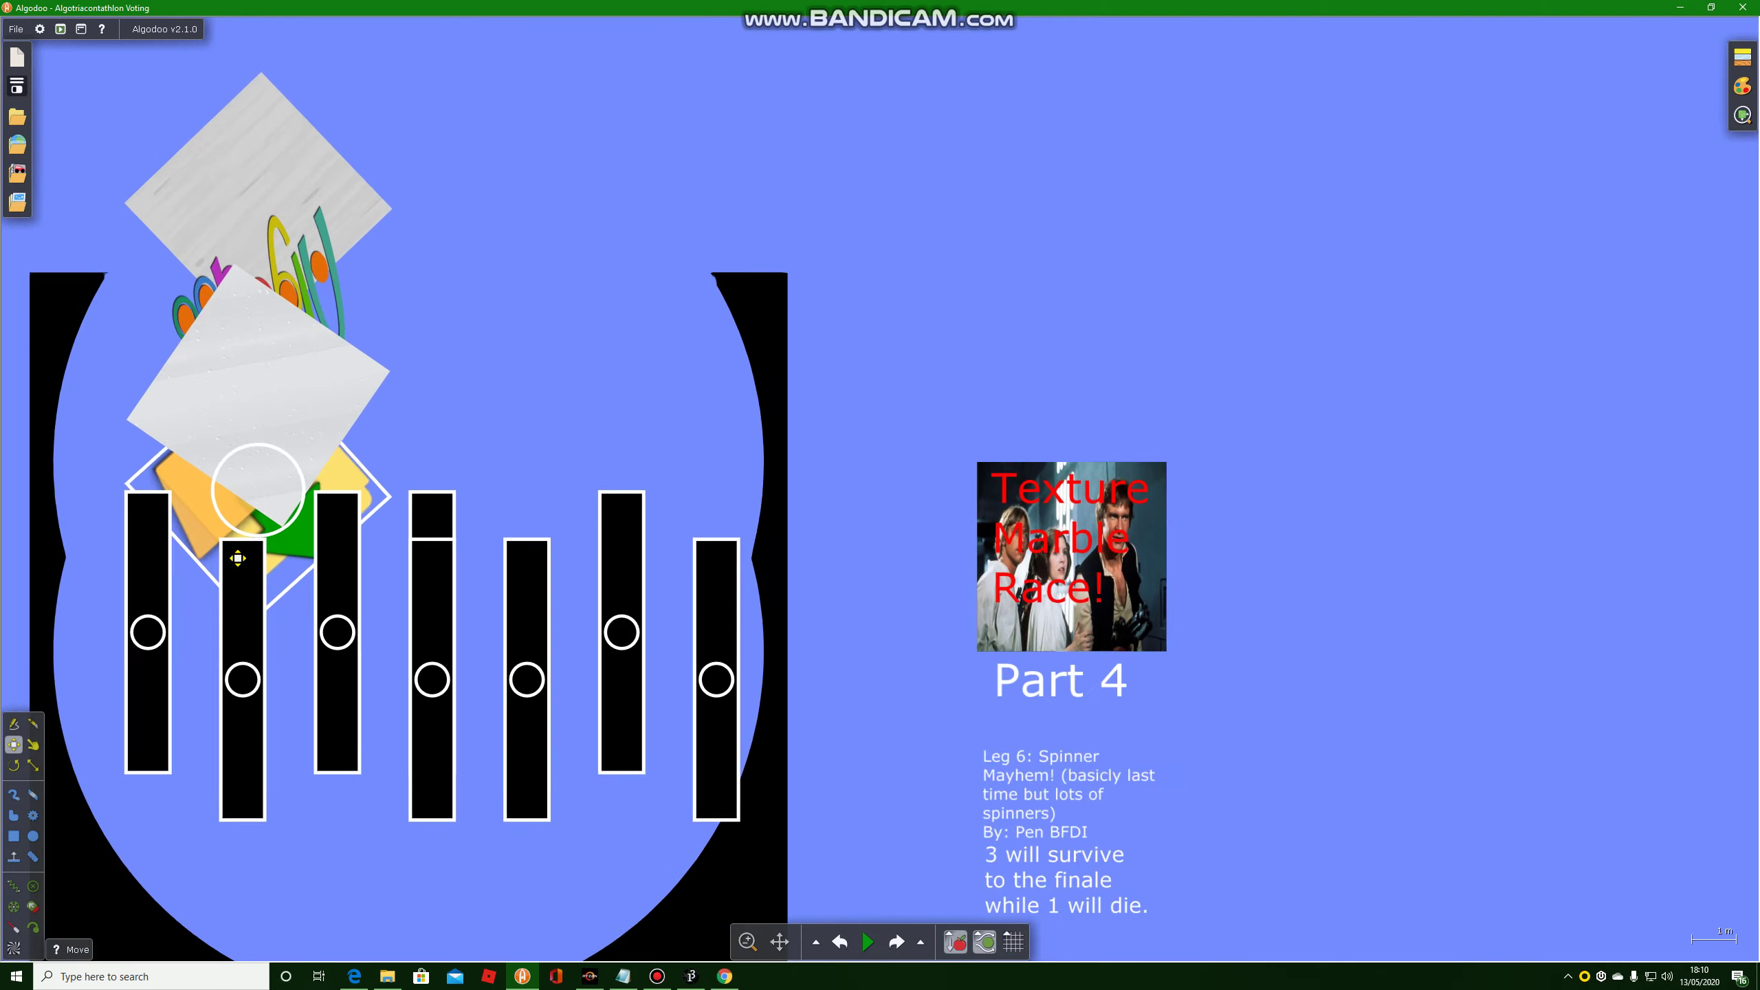
right_click(262, 590)
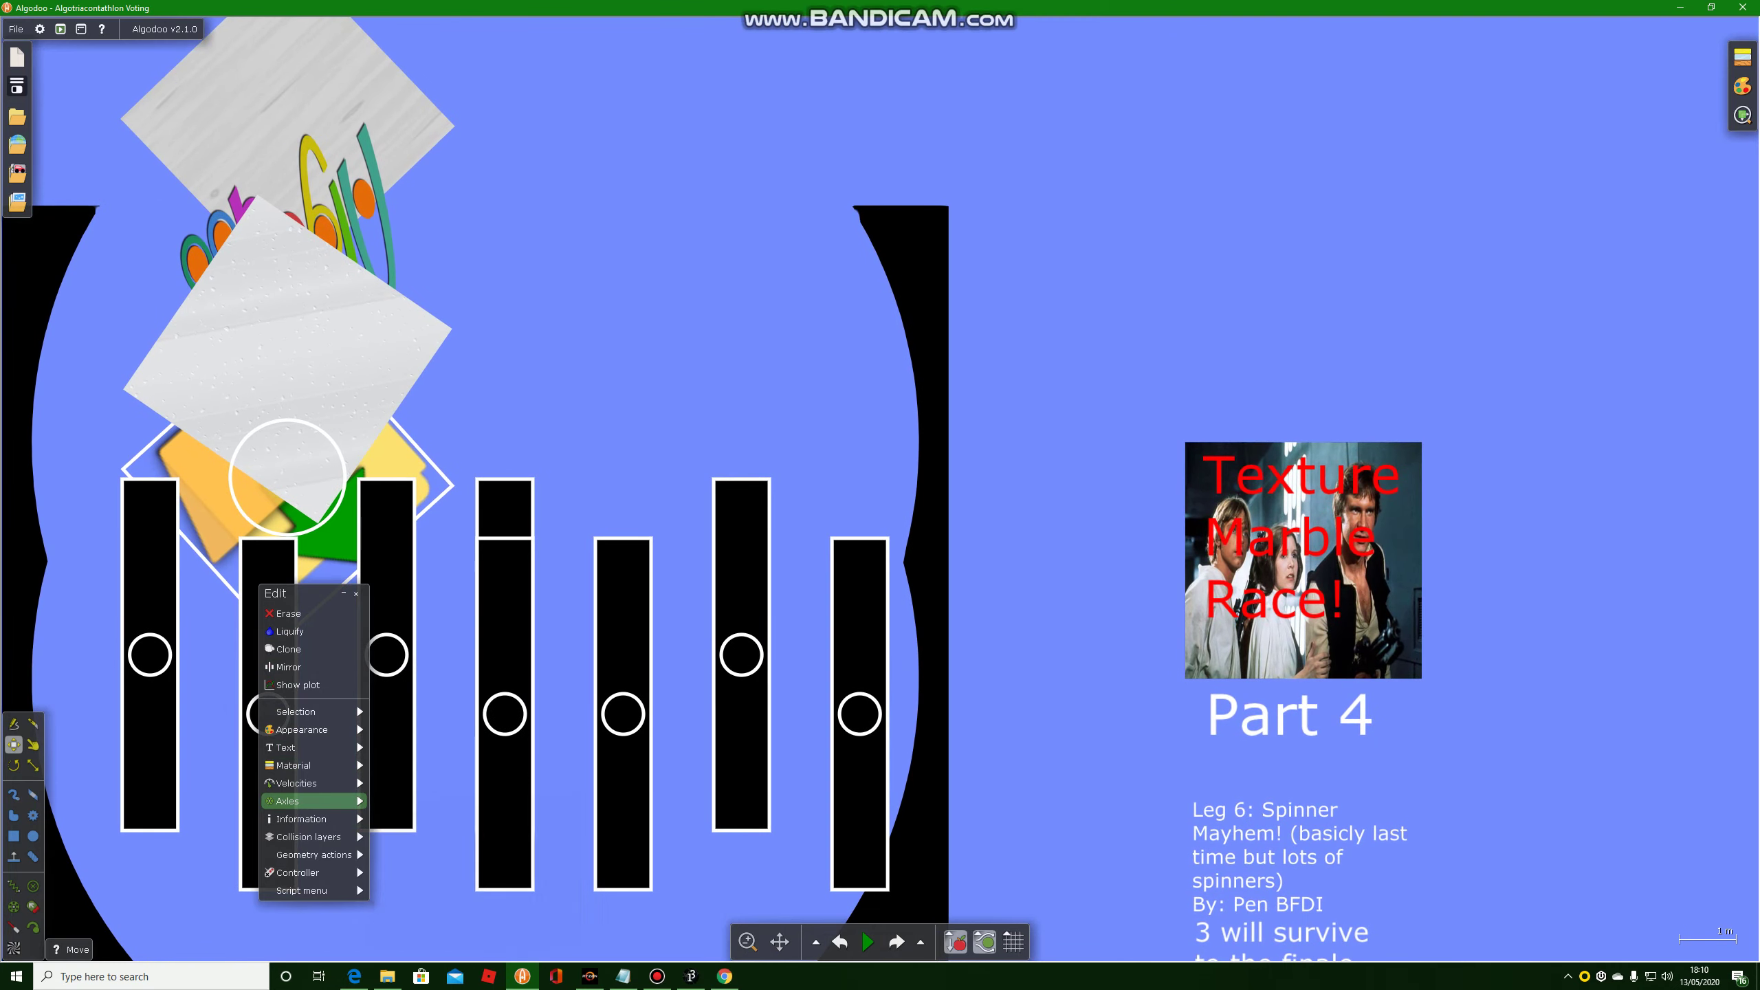
left_click(400, 826)
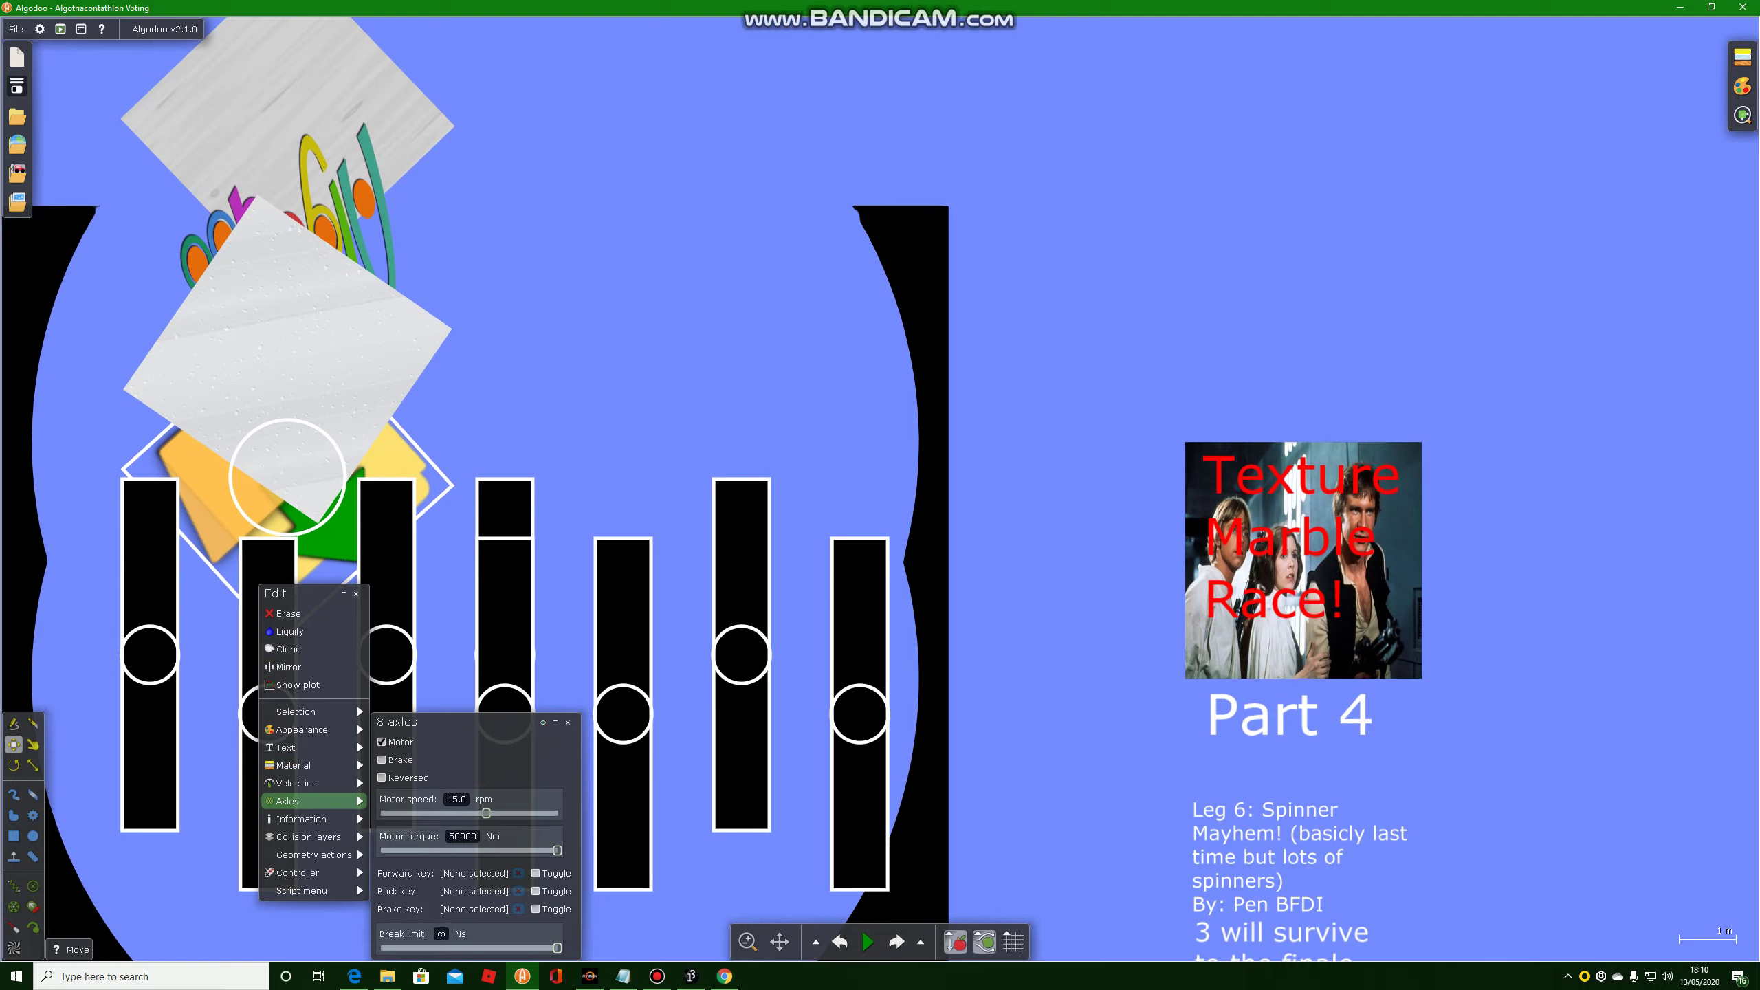
scroll(622, 575, "down", 5)
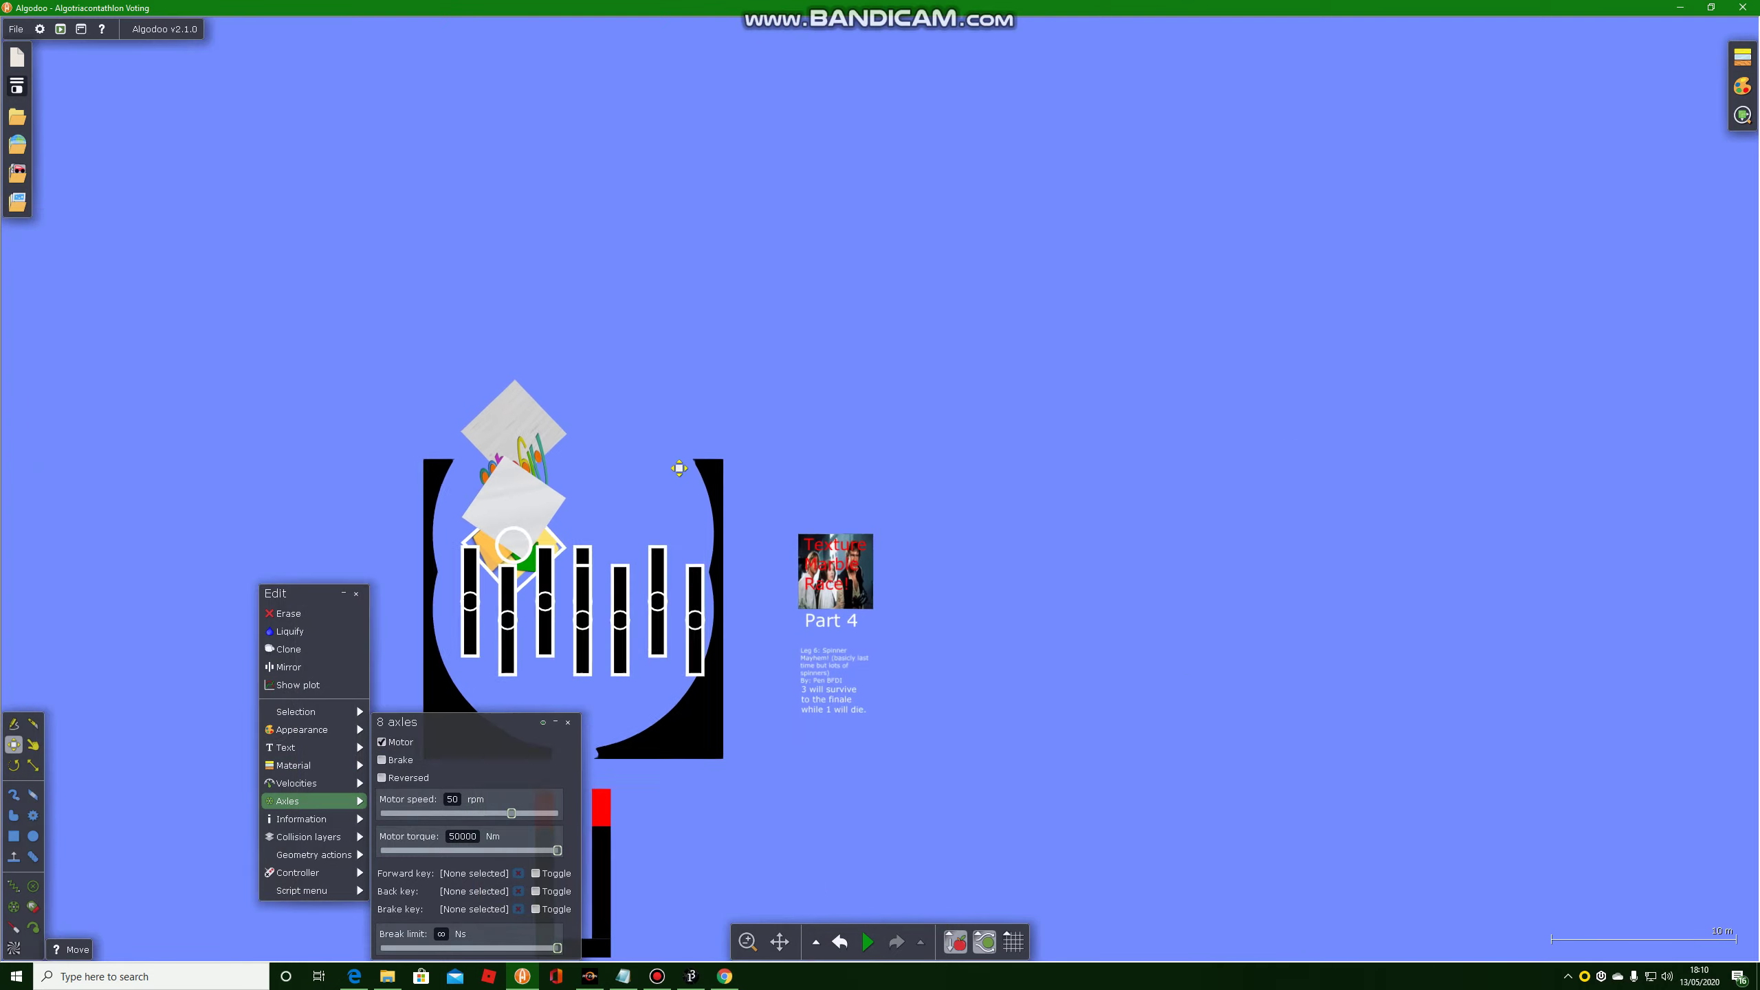
left_click(682, 479)
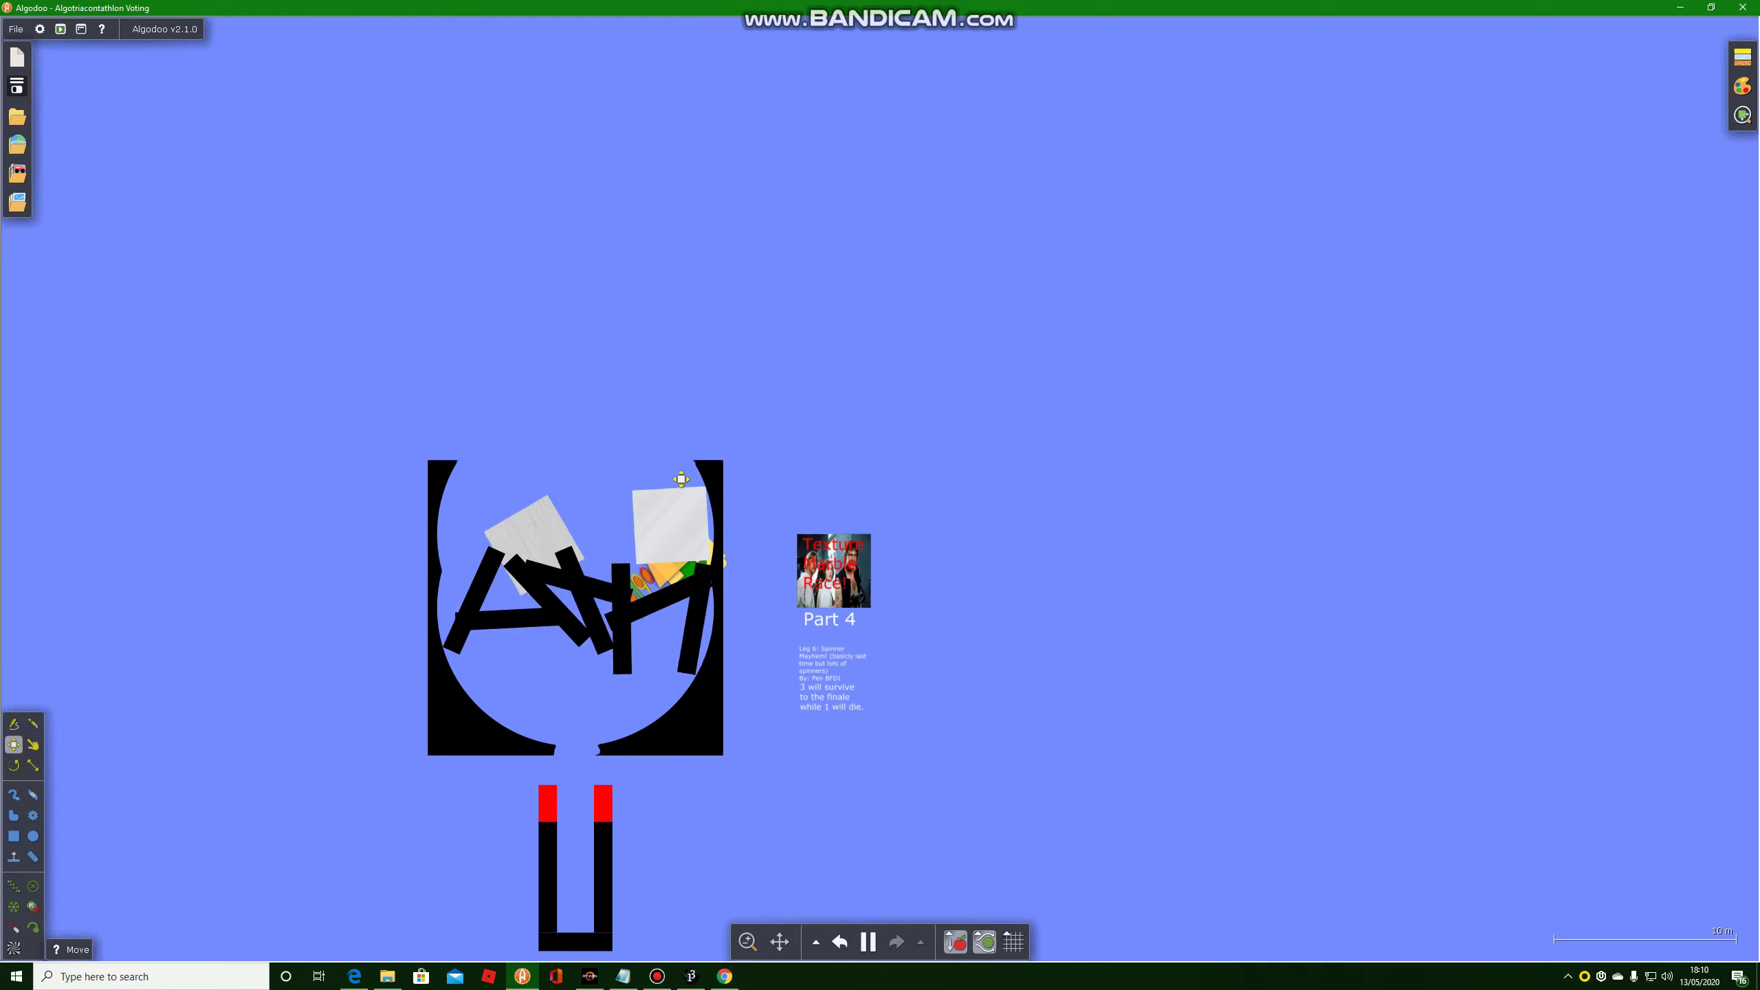
scroll(559, 443, "up", 3)
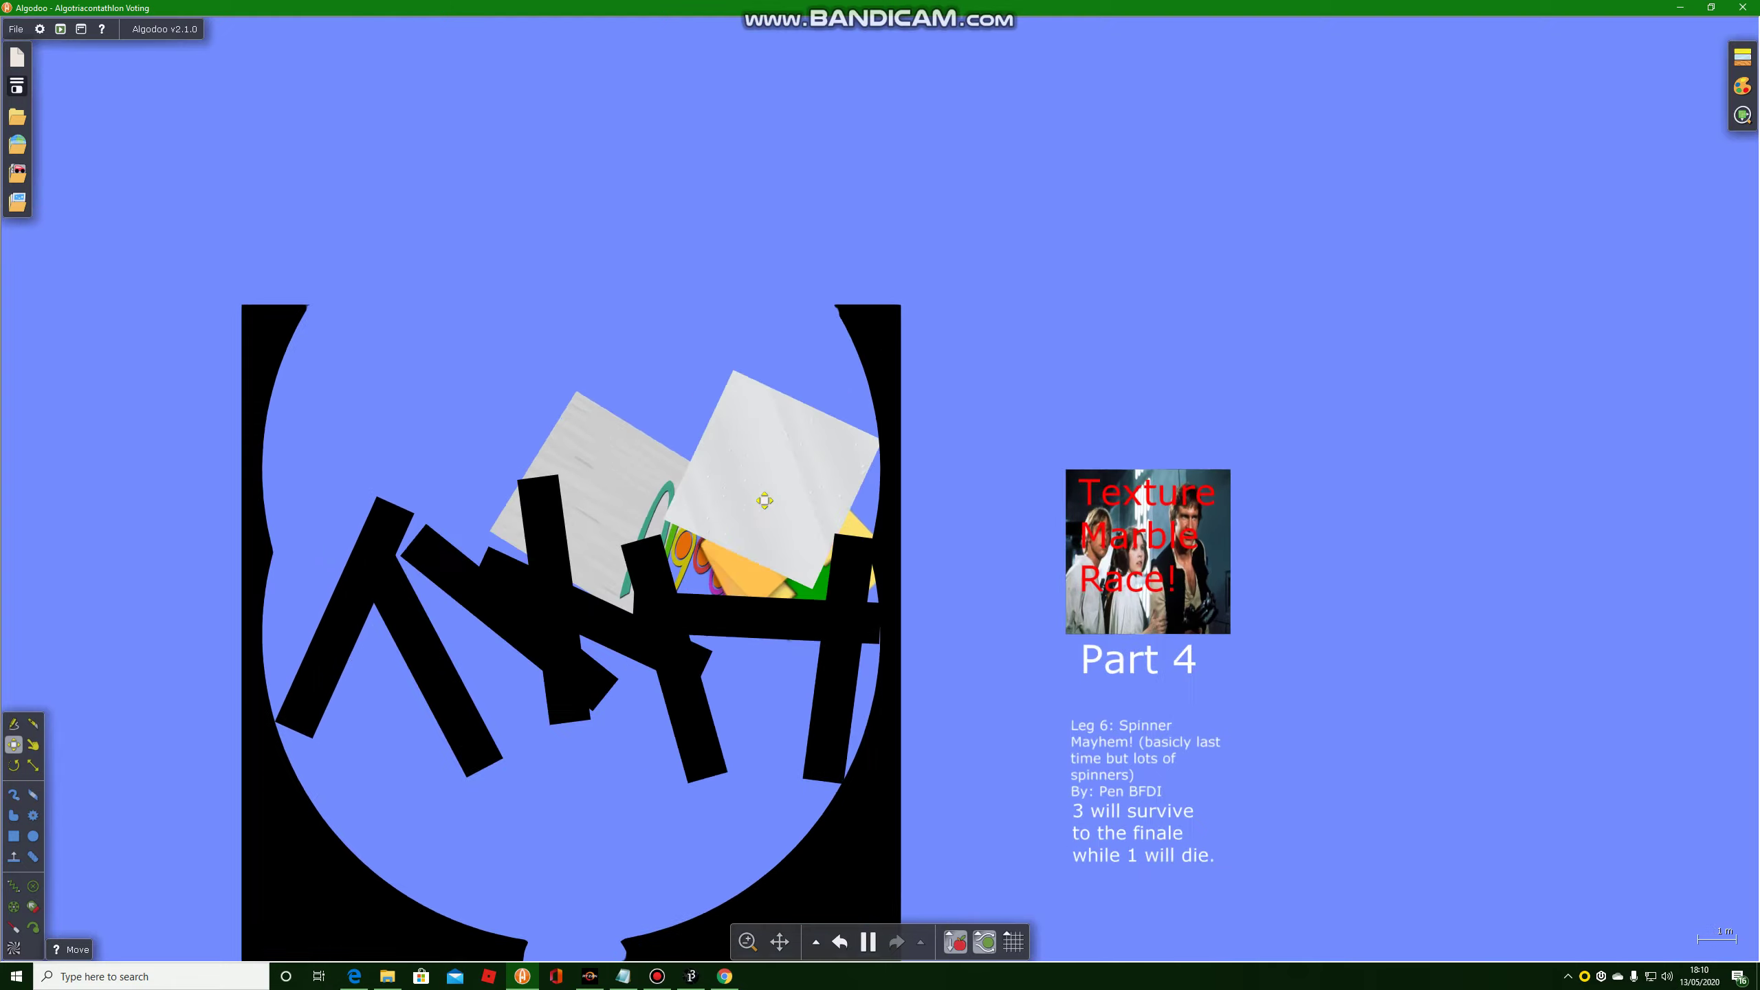
scroll(677, 620, "up", 2)
scroll(678, 621, "down", 1)
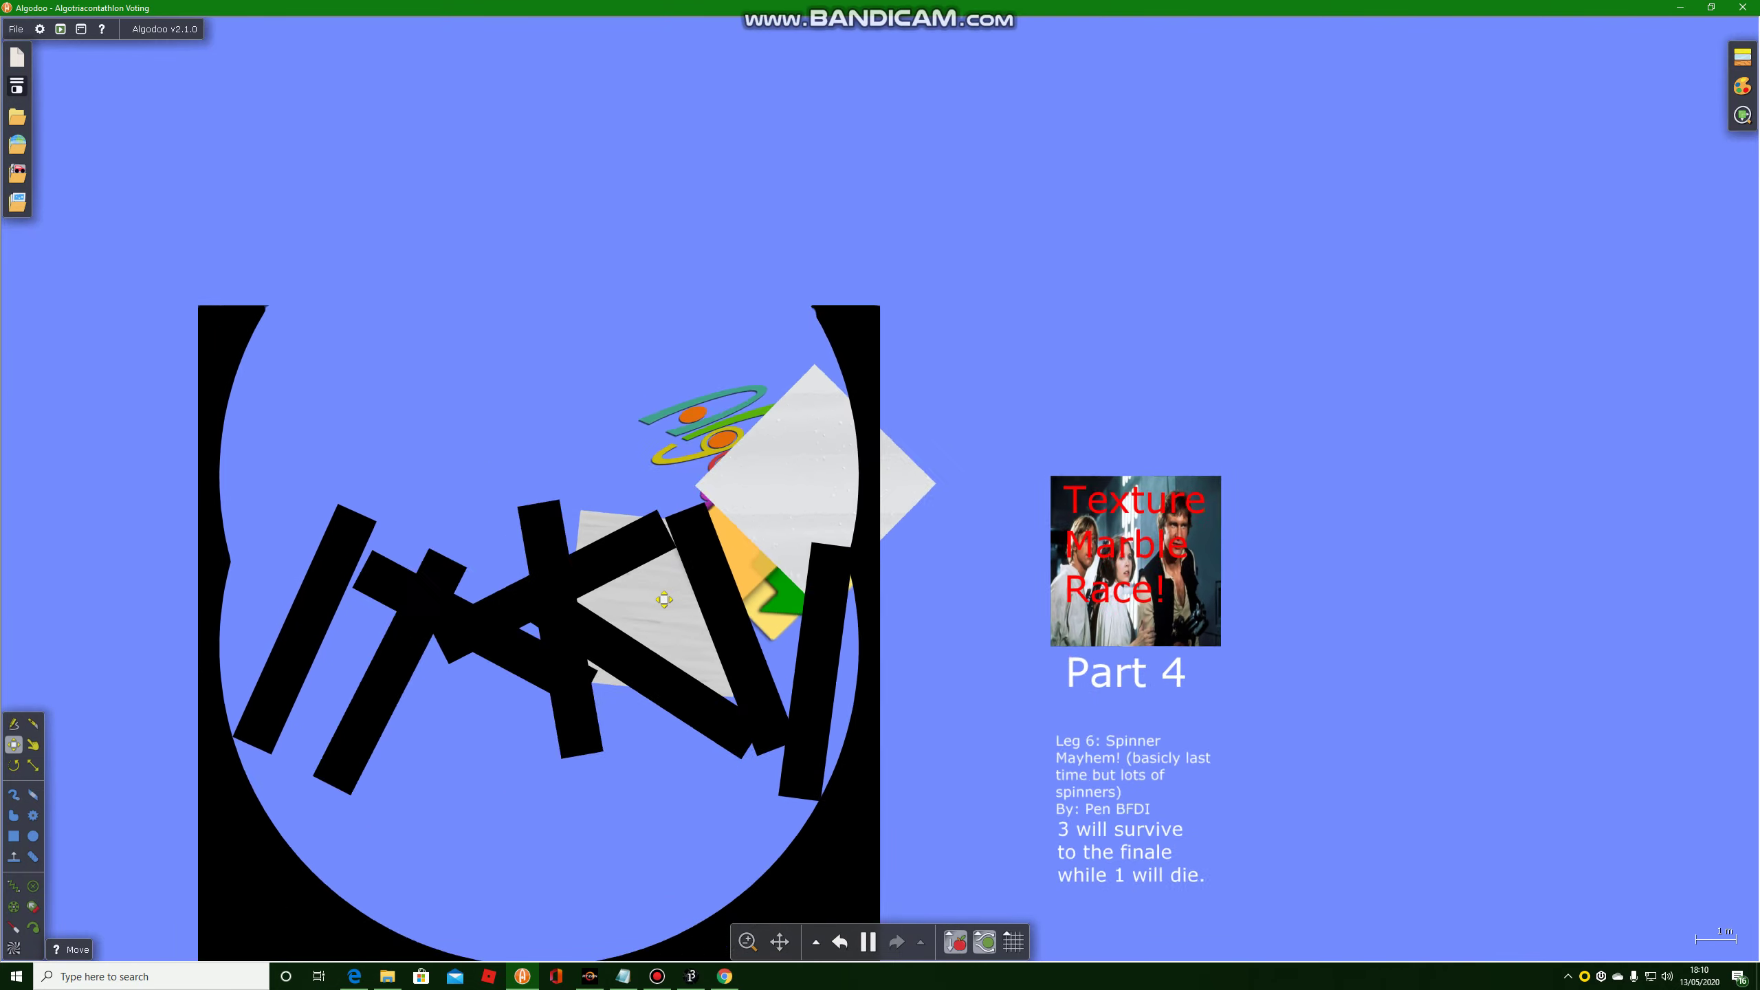
scroll(681, 640, "up", 1)
scroll(693, 676, "down", 2)
scroll(692, 676, "up", 2)
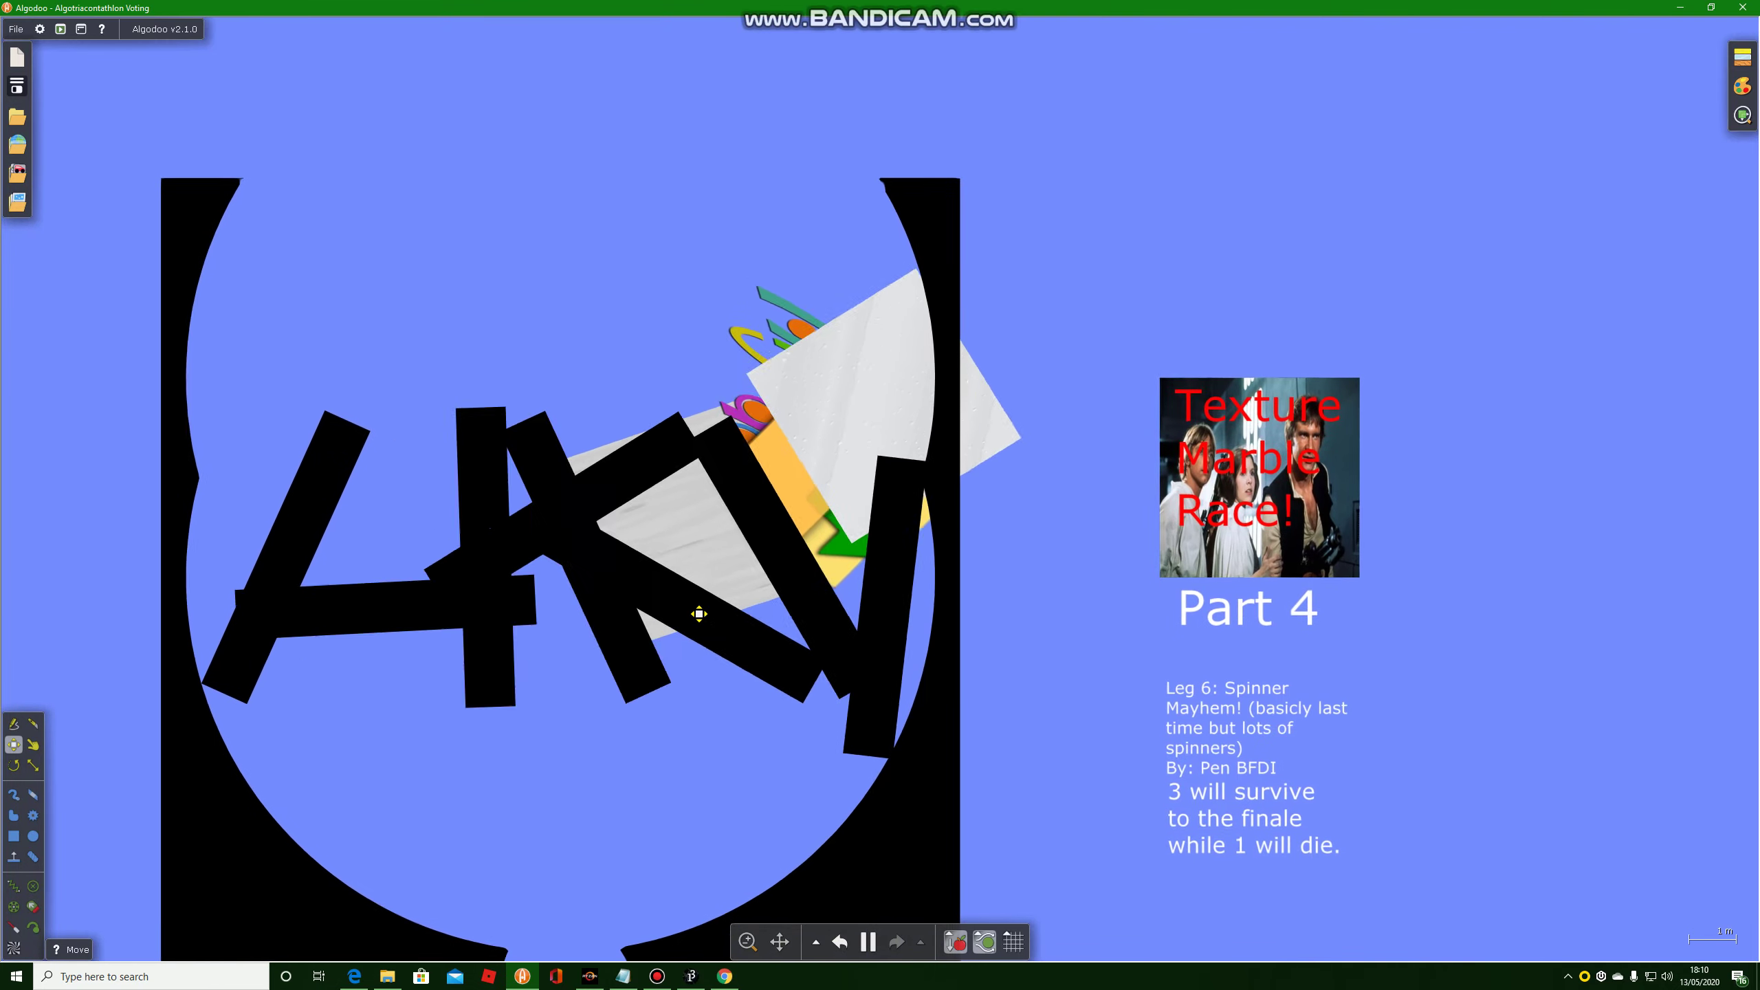
- Liquify the stuck spinner bar and let the marbles fall into the collection tube
right_click(685, 606)
scroll(685, 605, "down", 2)
scroll(549, 679, "up", 1)
scroll(549, 679, "down", 2)
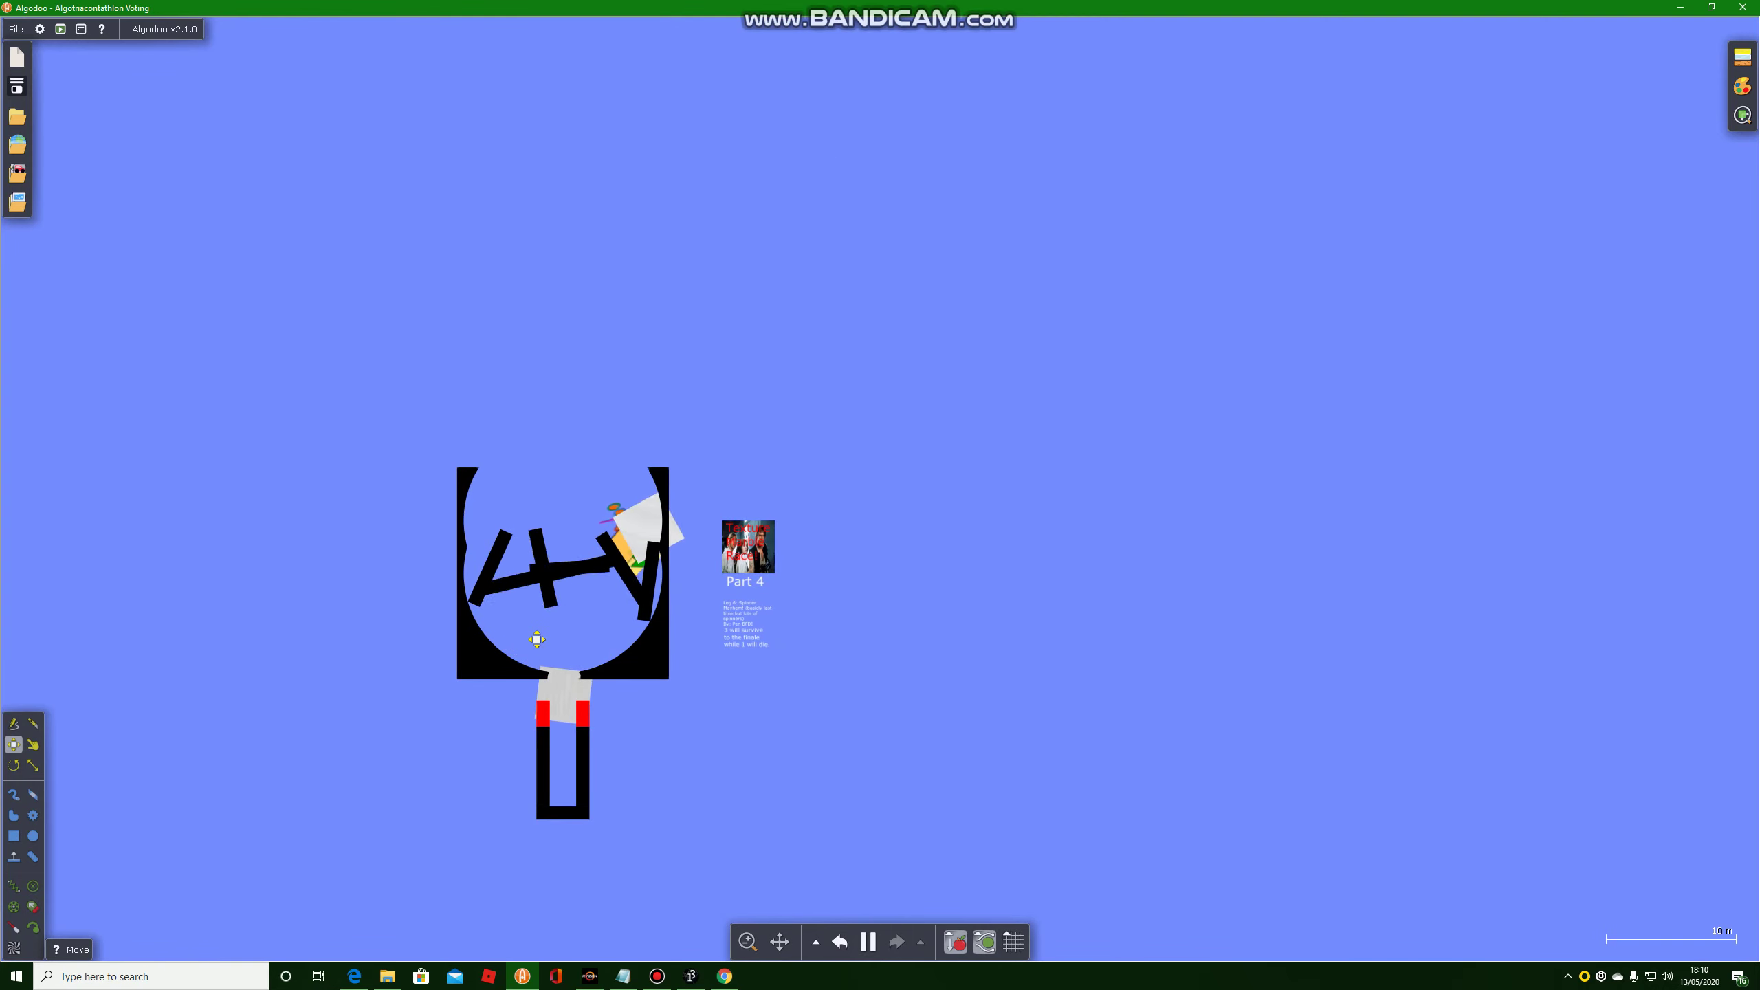
scroll(566, 665, "up", 2)
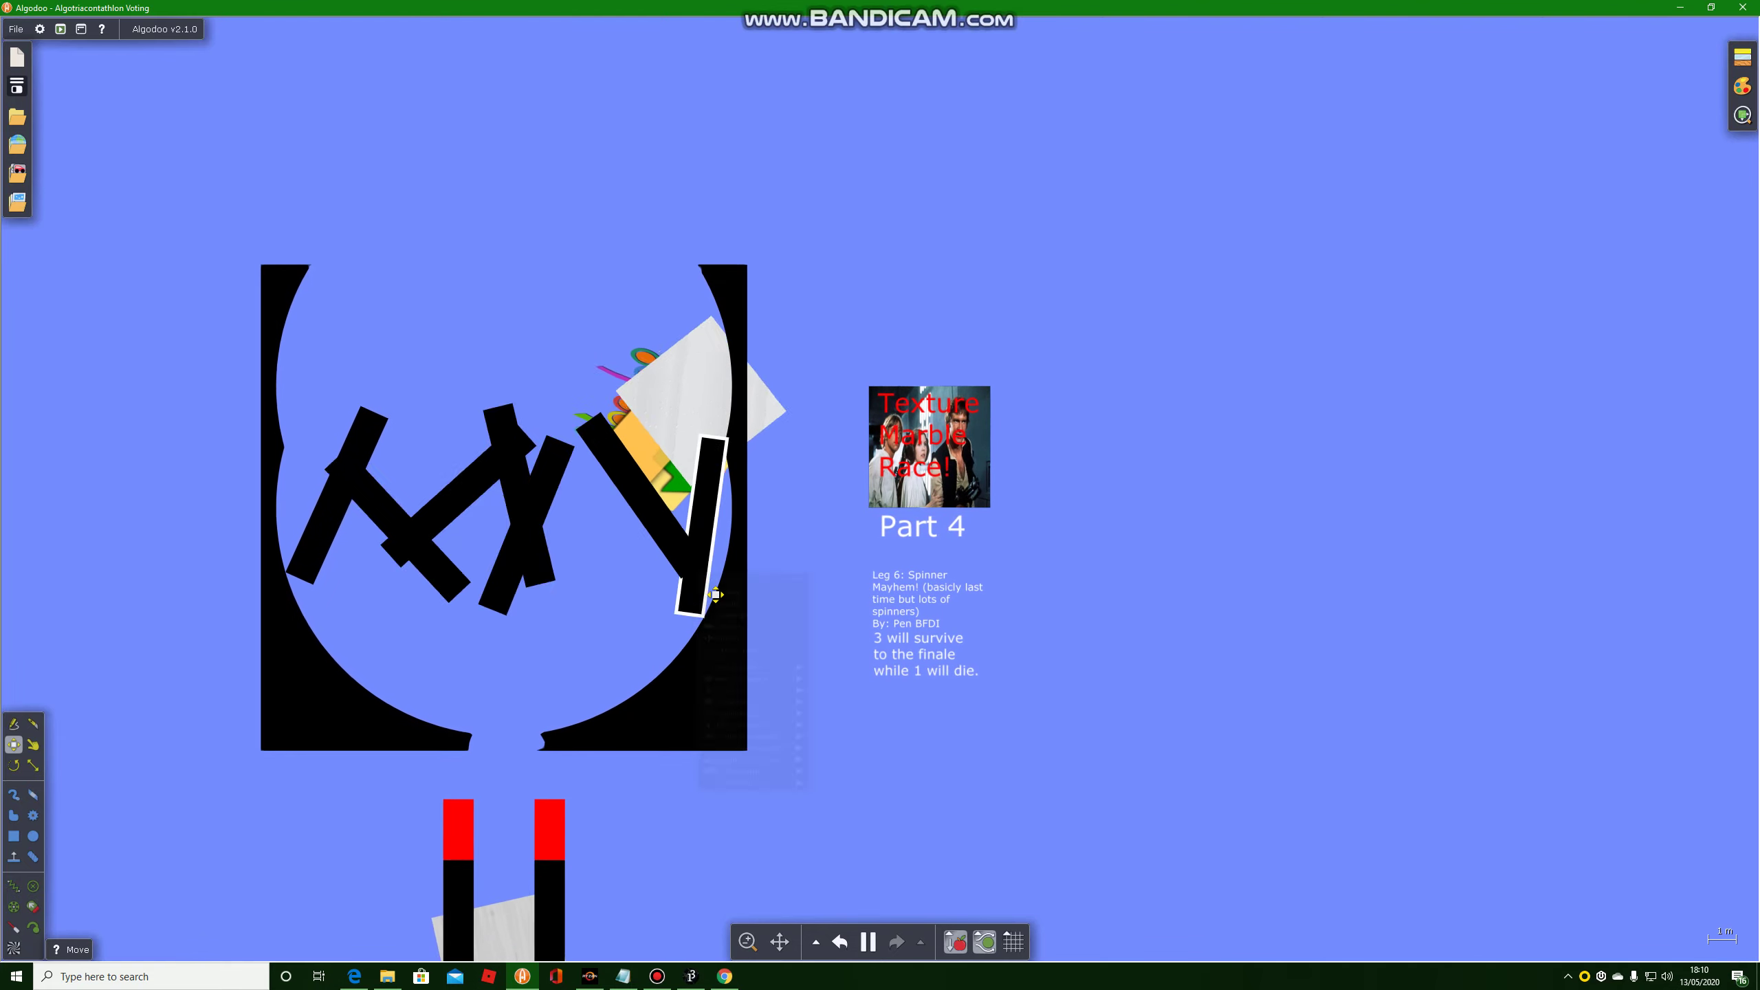
right_click(701, 575)
left_click(730, 621)
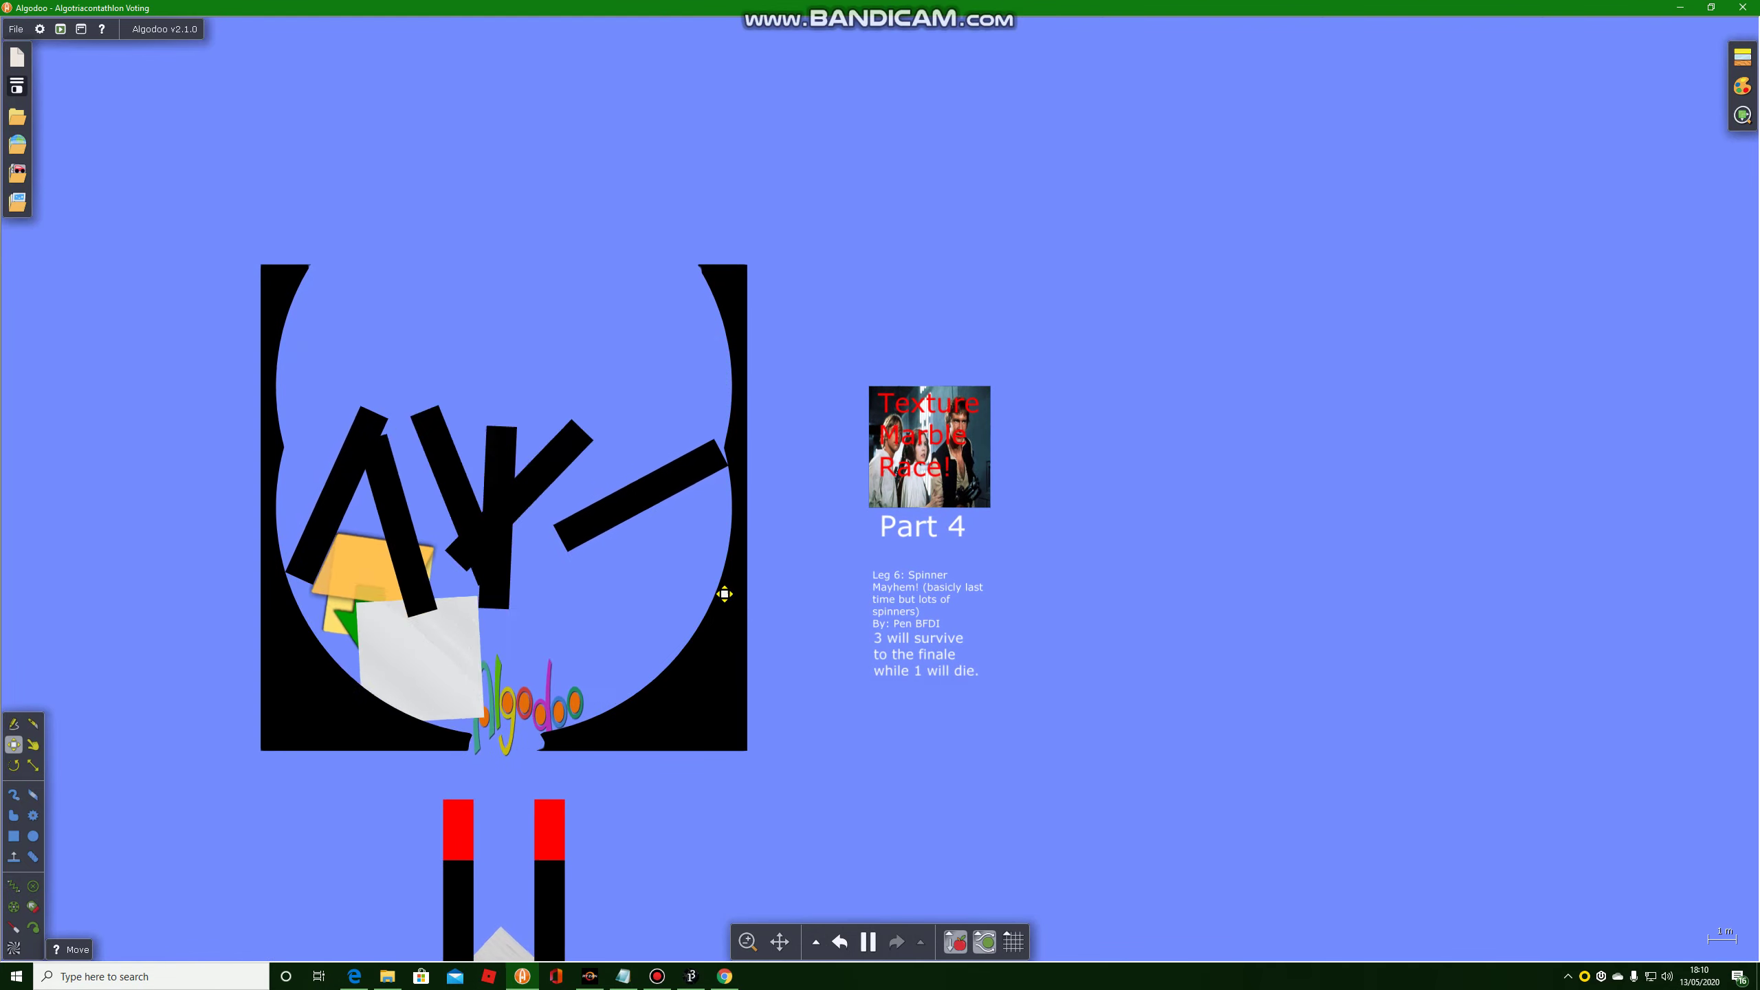
scroll(657, 730, "down", 2)
scroll(550, 622, "up", 4)
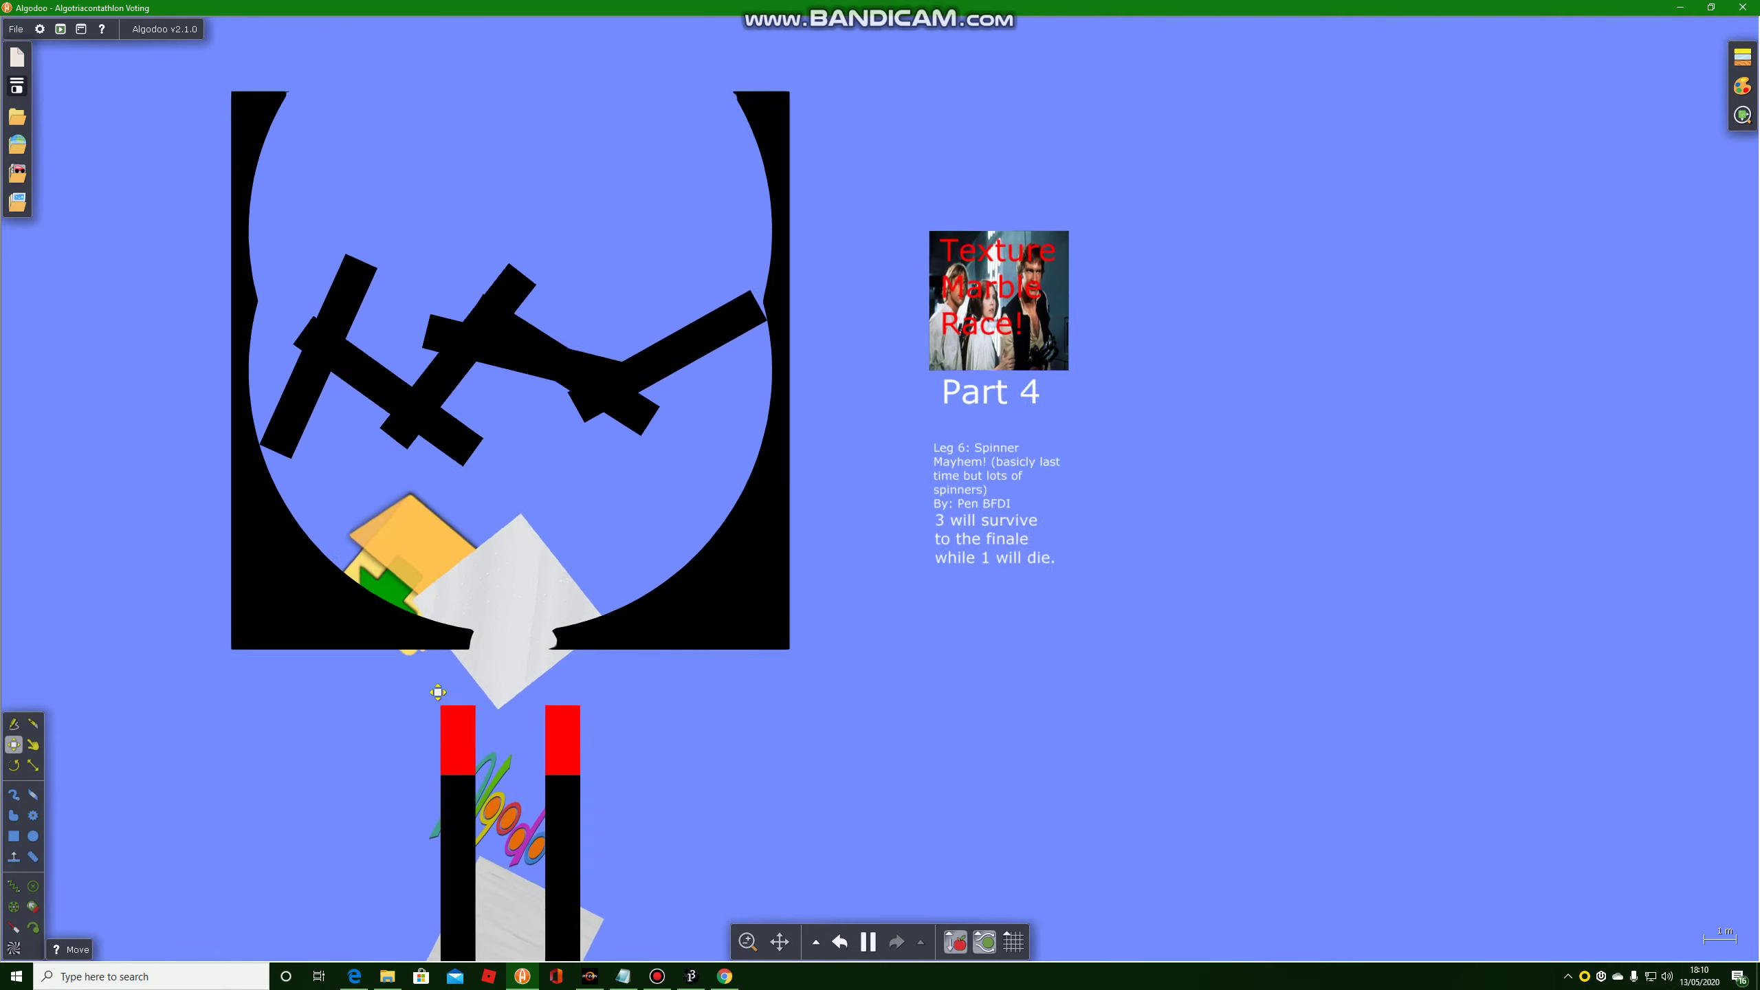
scroll(543, 523, "down", 2)
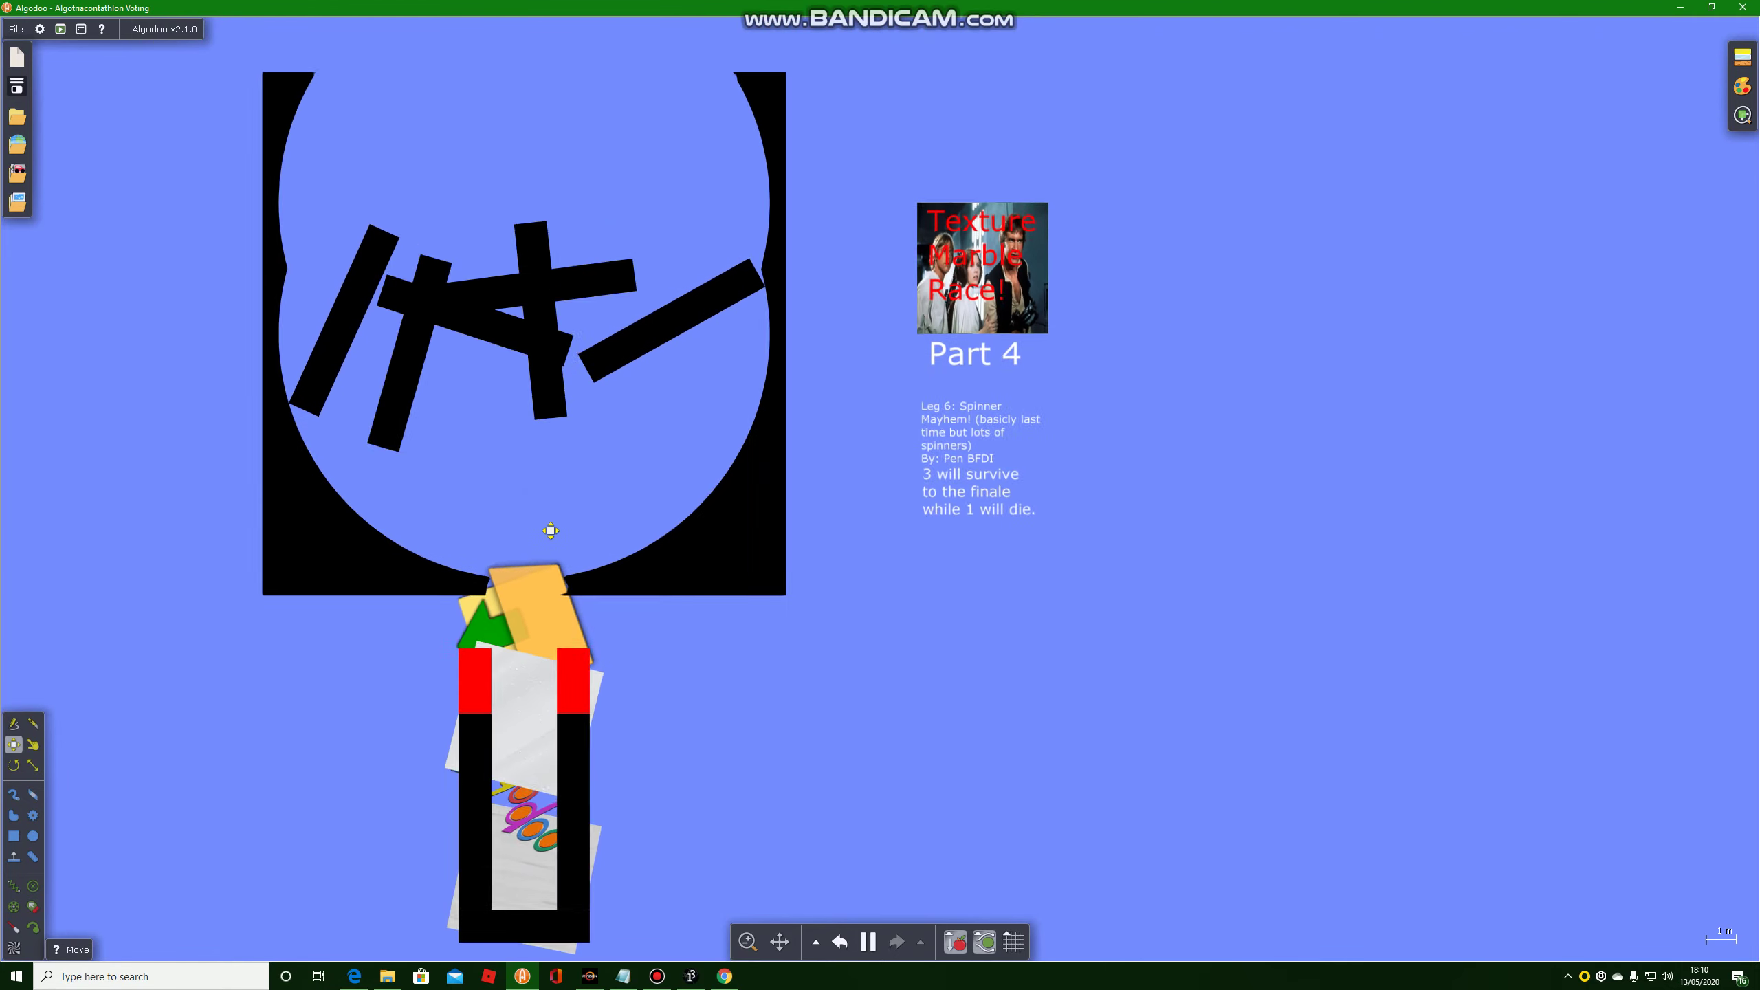
scroll(592, 667, "down", 3)
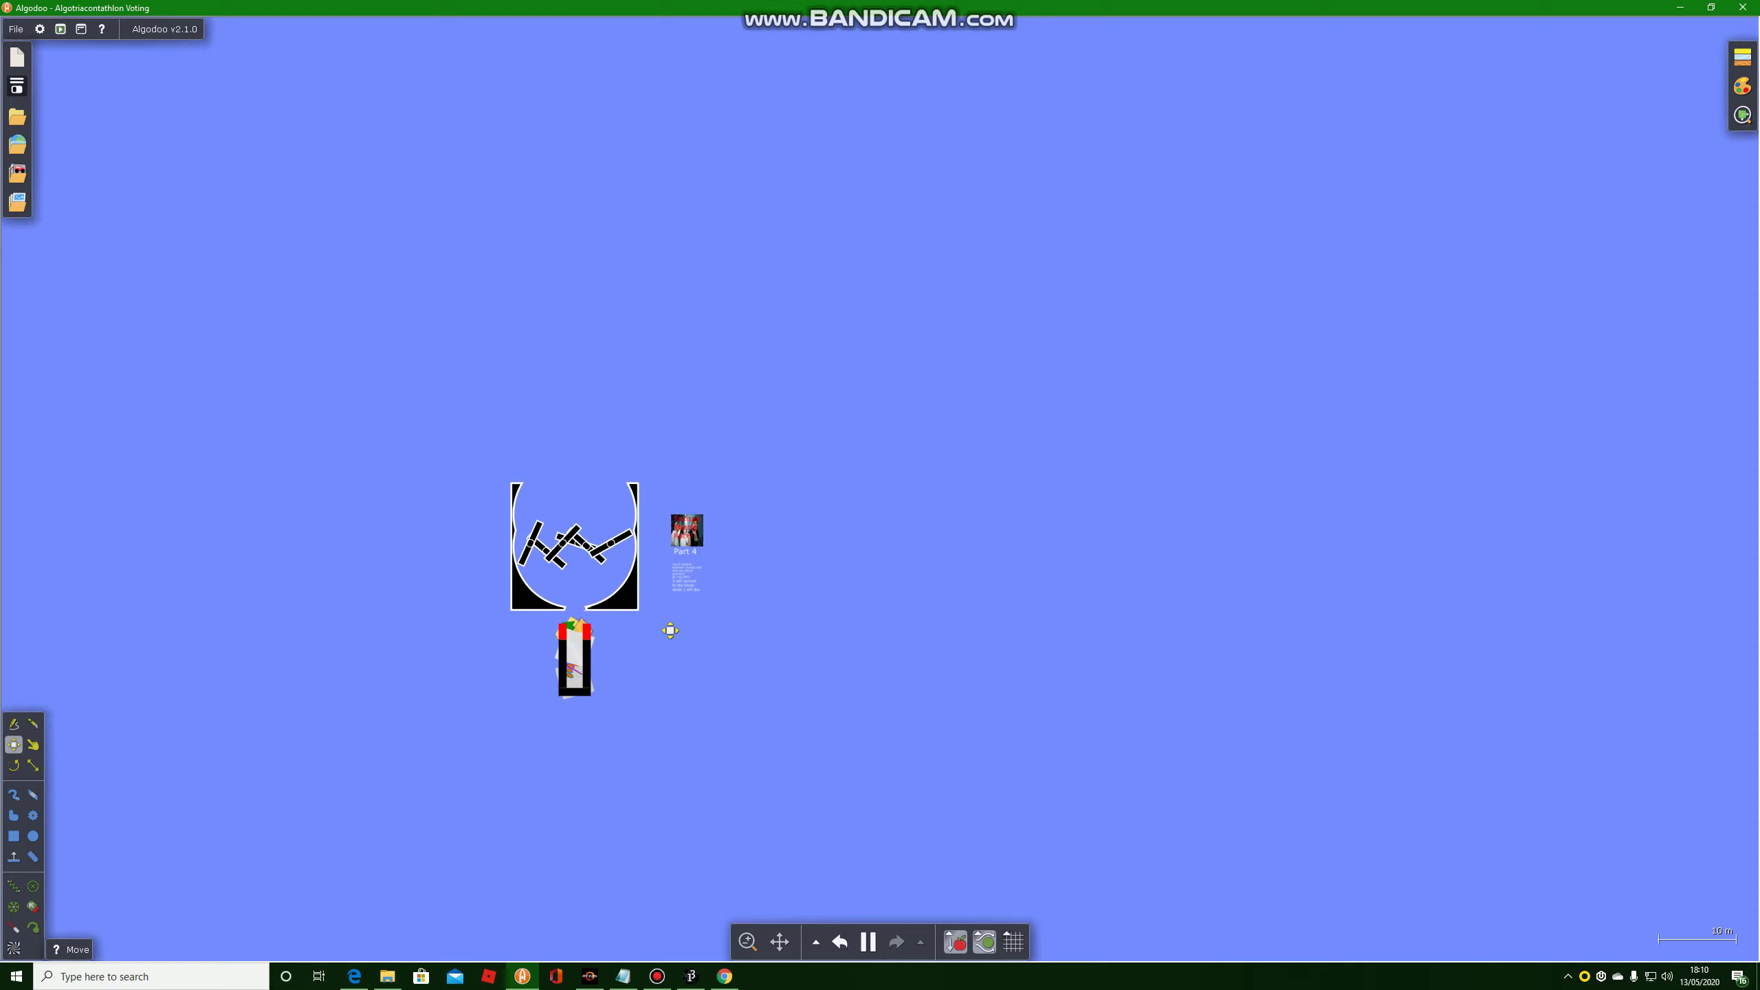
scroll(520, 675, "up", 2)
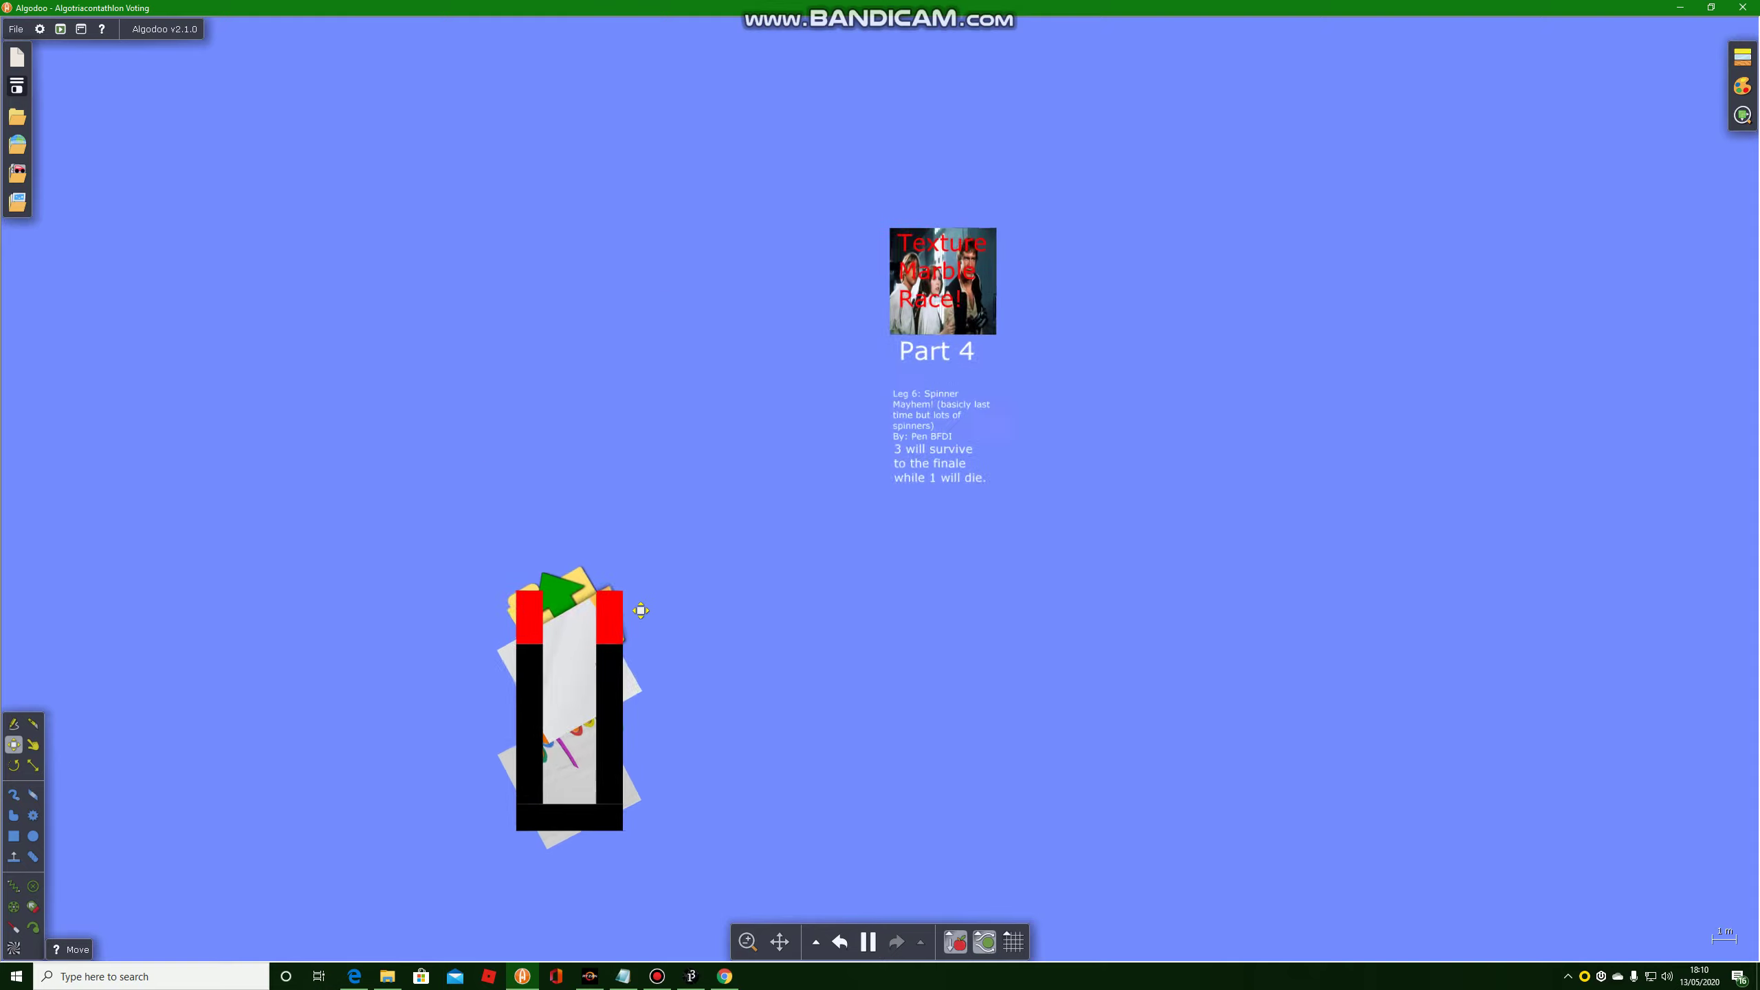
scroll(520, 676, "up", 1)
scroll(412, 687, "down", 3)
scroll(349, 698, "down", 3)
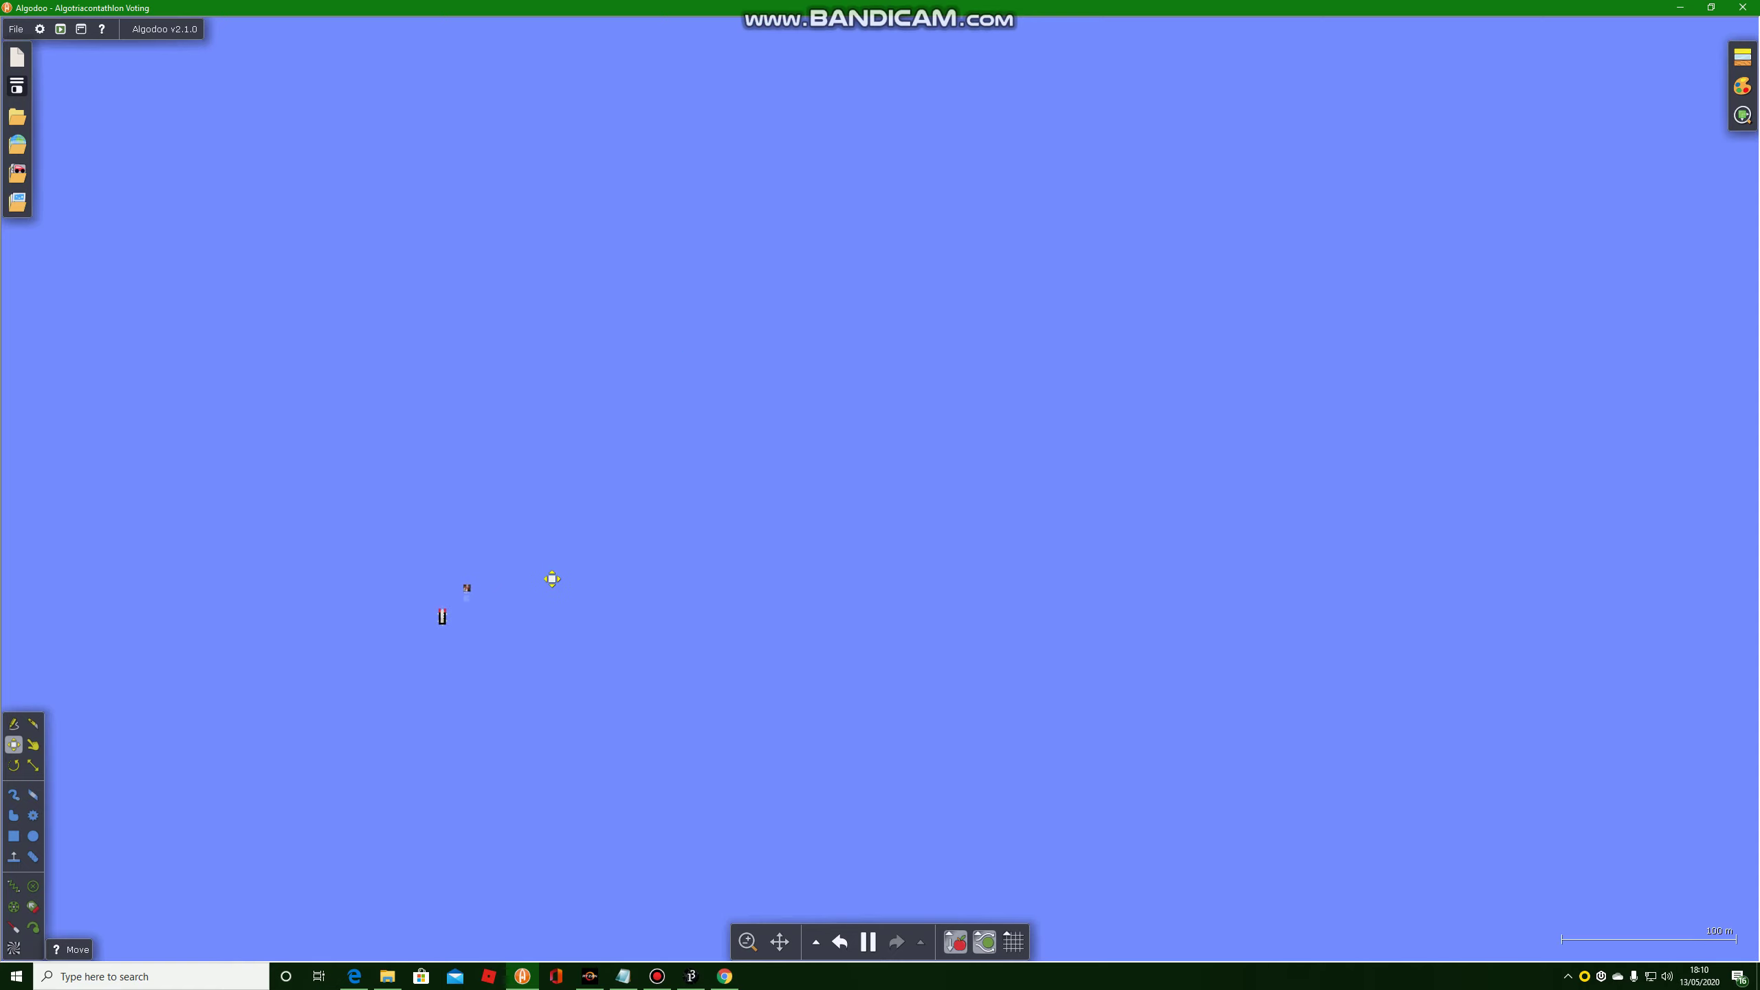
scroll(457, 693, "up", 3)
scroll(657, 481, "up", 2)
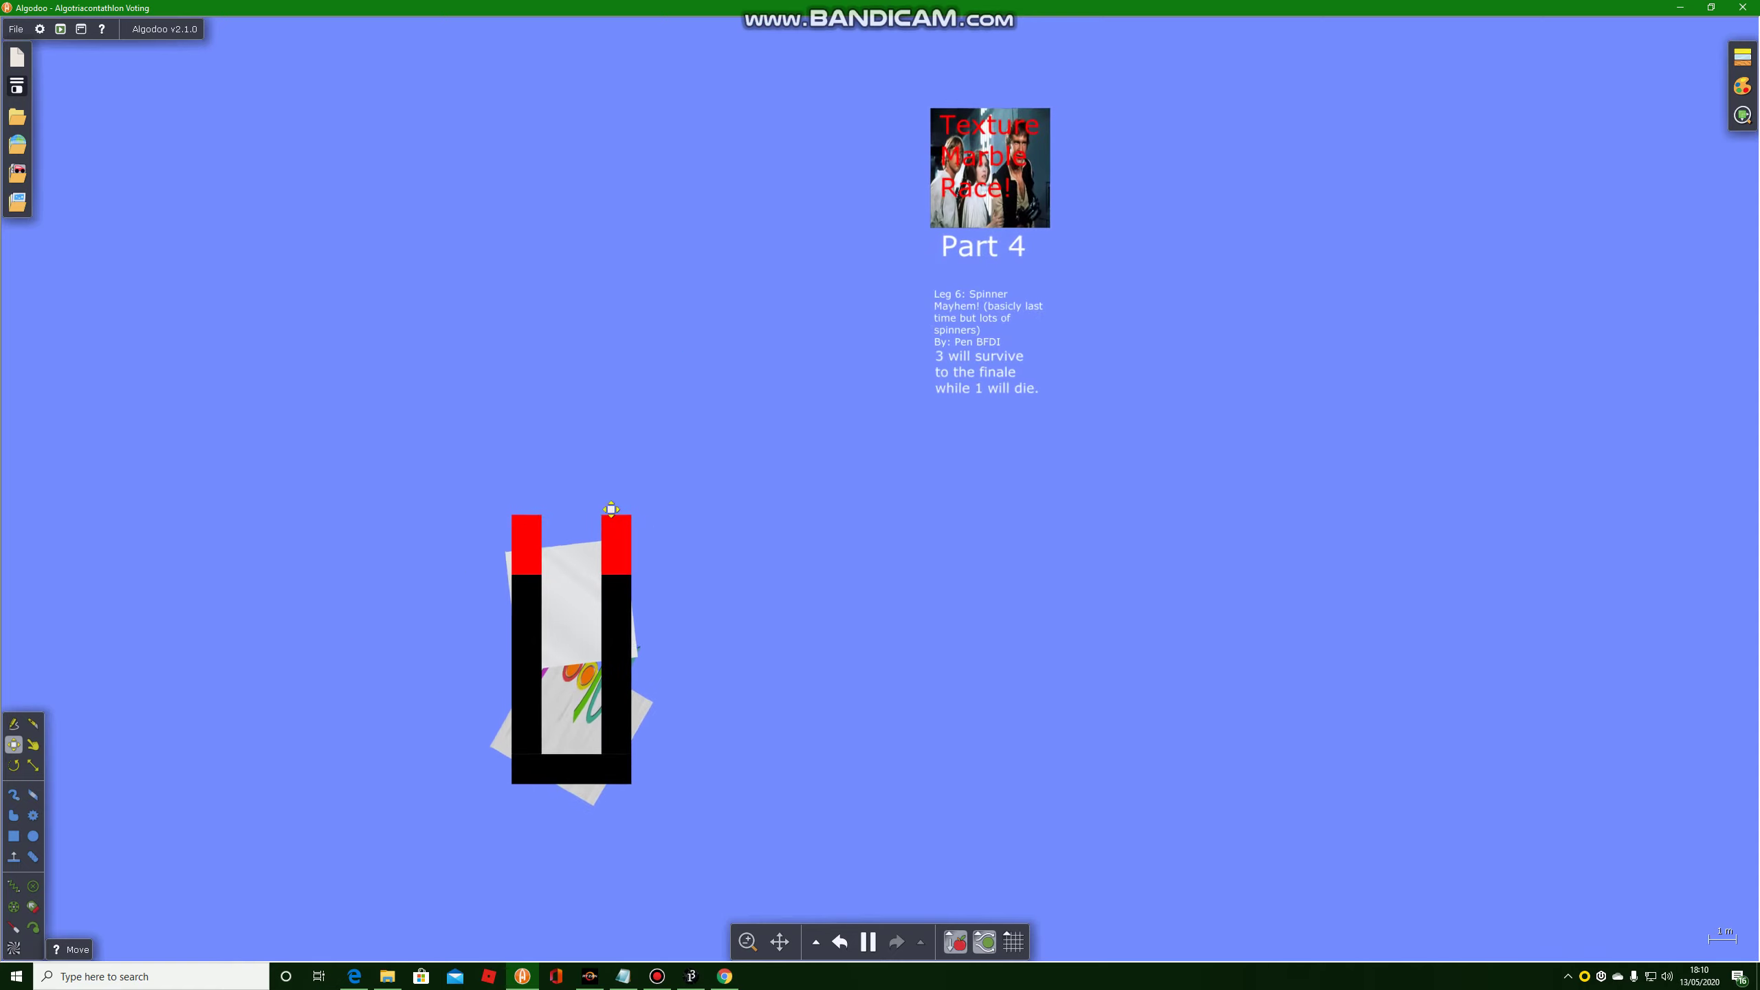
left_click(658, 977)
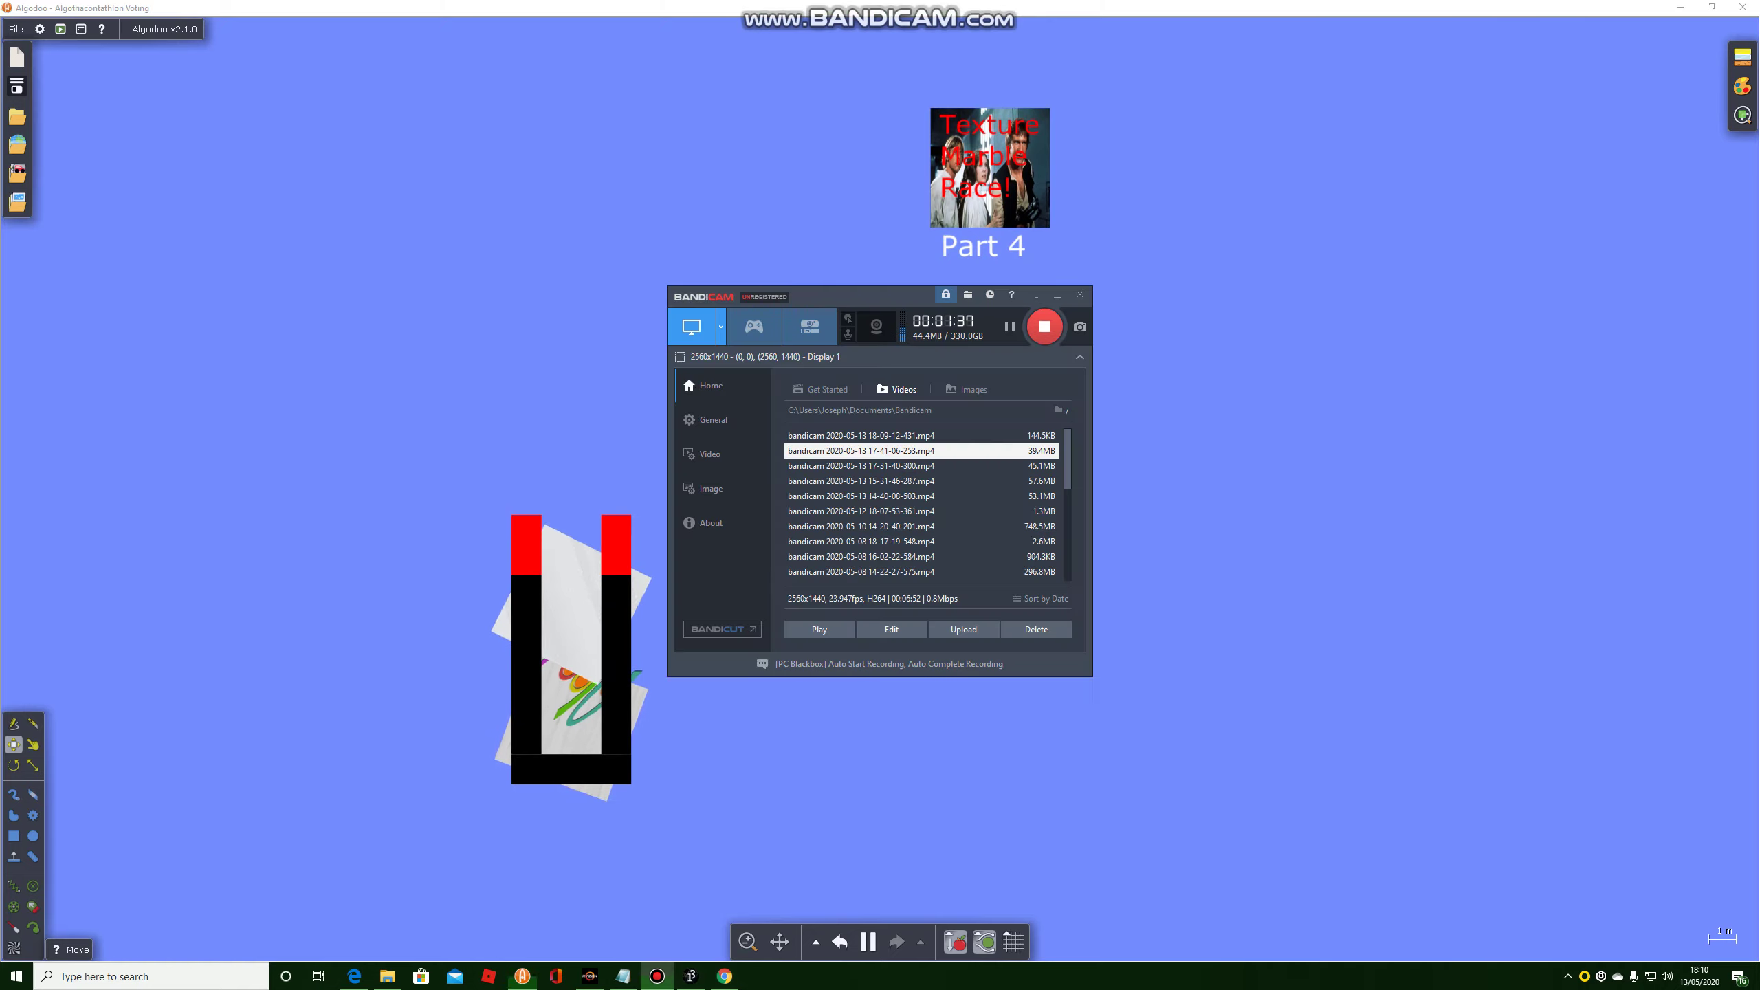